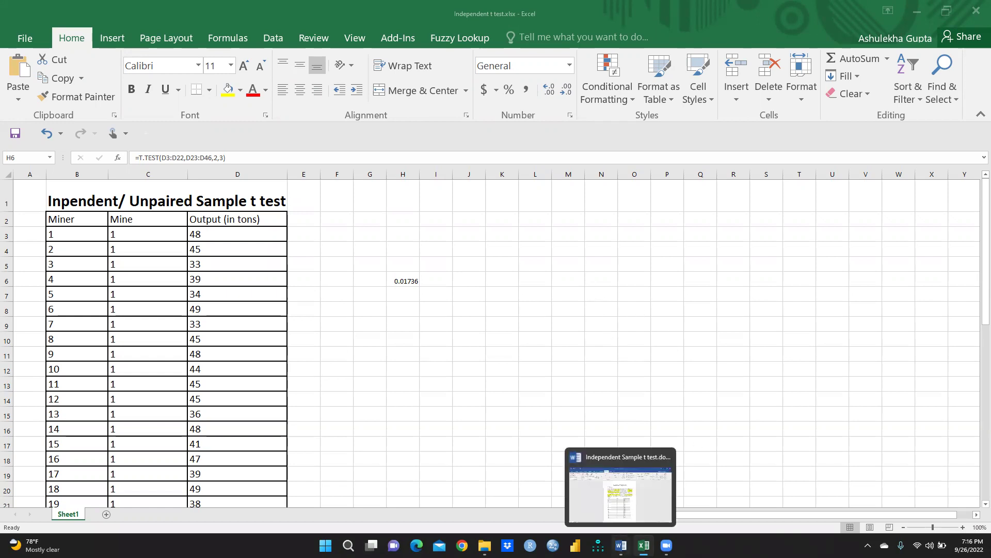
# - Switch to the Independent Sample t test document in Word and read the Example 2 study description
pyautogui.click(621, 546)
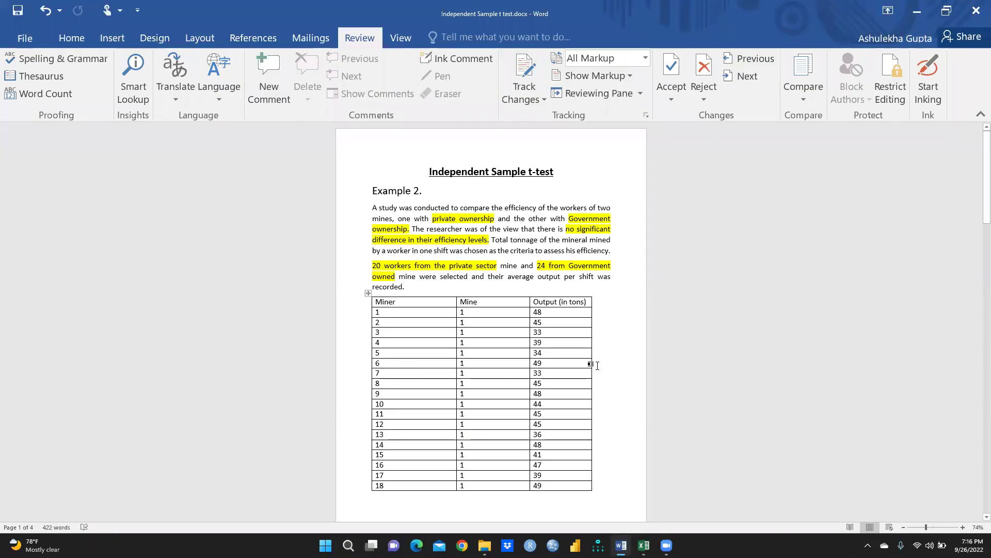
pyautogui.keyDown('ctrl'); pyautogui.scroll(9, 597, 366); pyautogui.keyUp('ctrl')
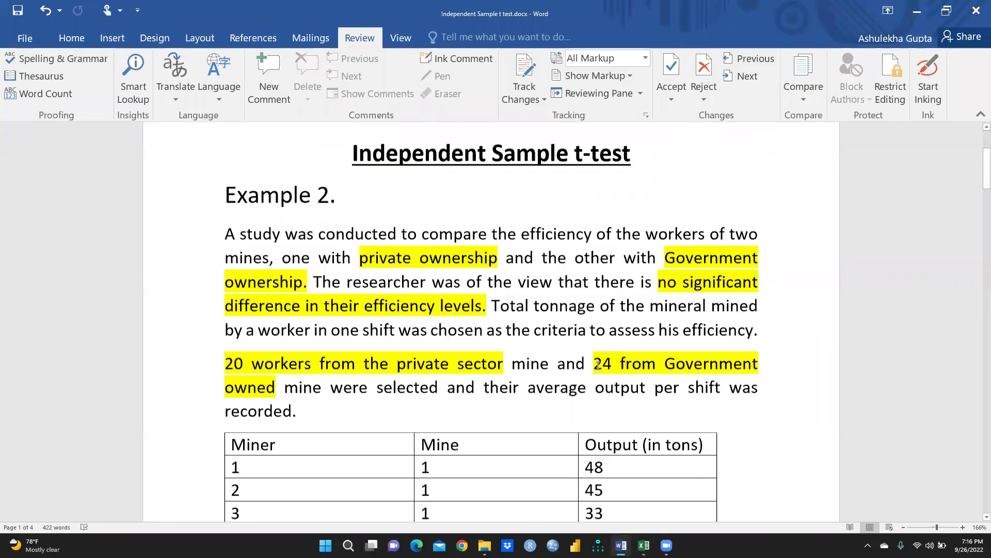
pyautogui.scroll(2, 597, 366)
pyautogui.scroll(-2, 597, 366)
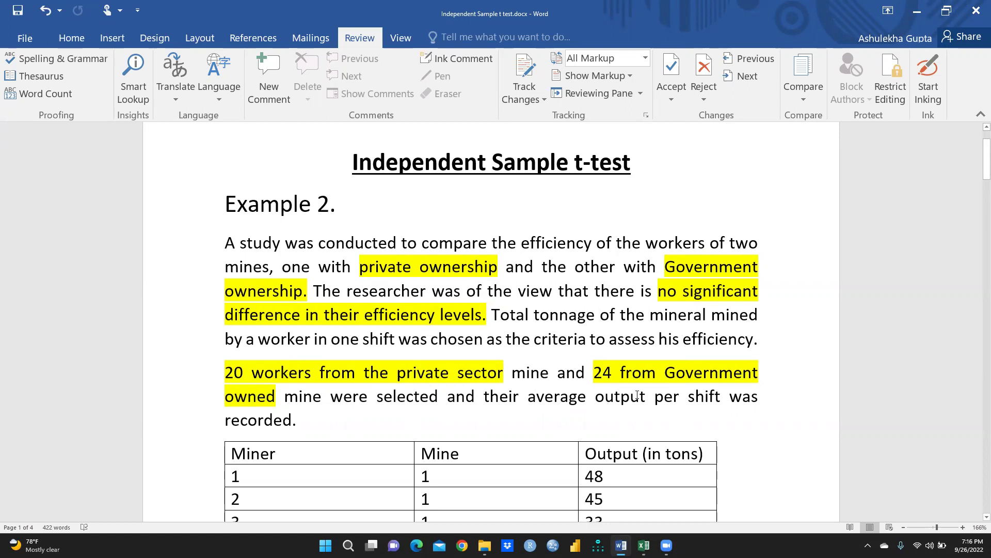
pyautogui.scroll(4, 637, 395)
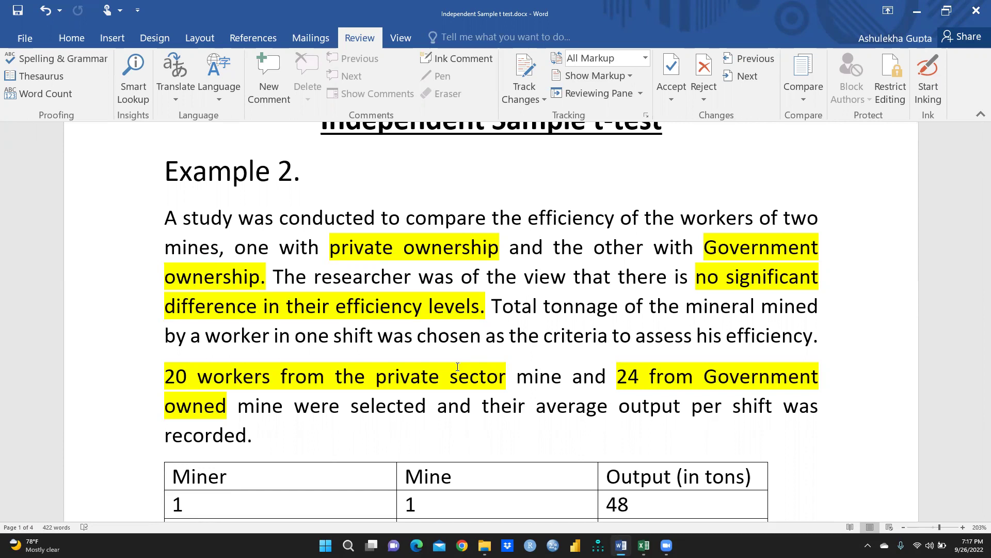
# - Examine the table of miners, mine numbers and output in tons for the workers of both mines
pyautogui.scroll(-4, 458, 367)
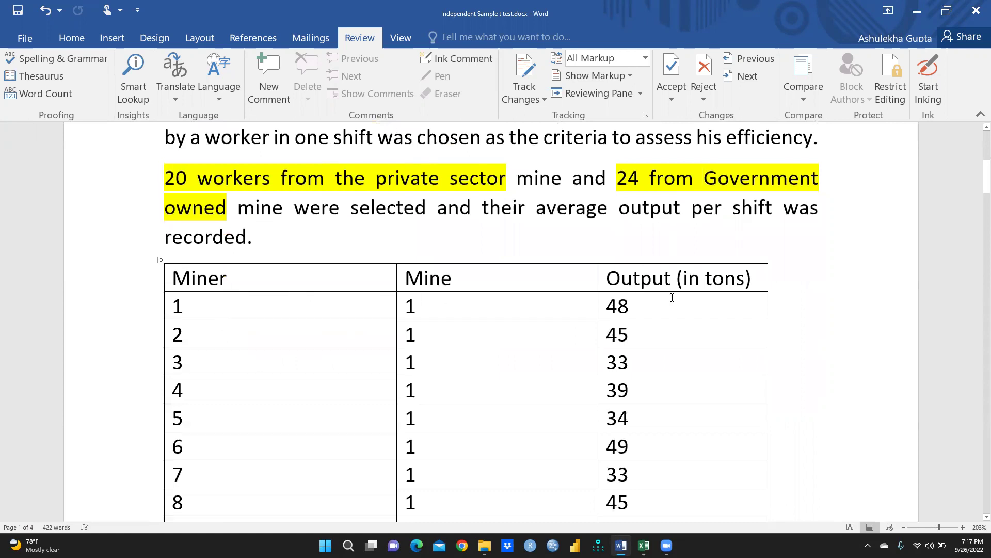
pyautogui.scroll(-12, 295, 341)
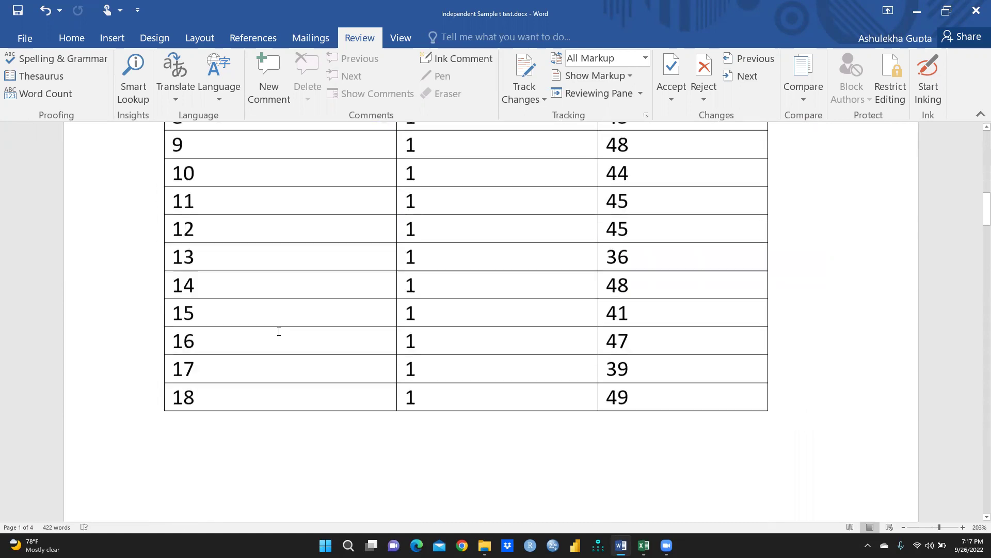
pyautogui.scroll(-15, 279, 335)
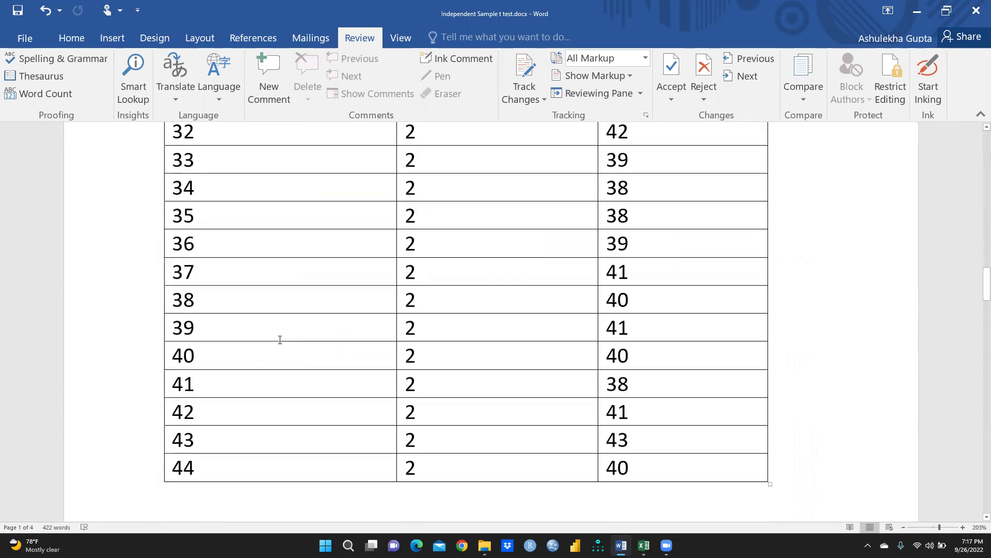
pyautogui.scroll(10, 282, 413)
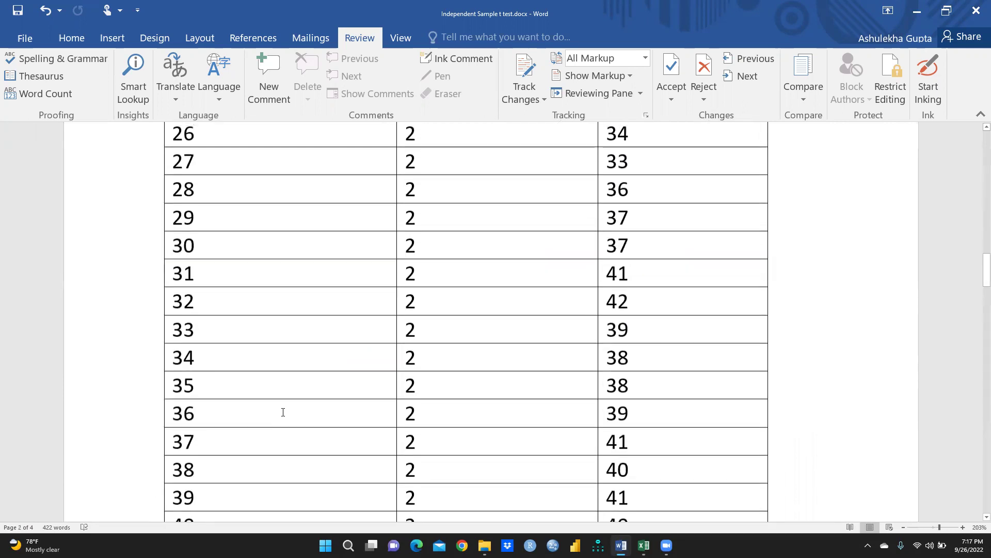
pyautogui.scroll(9, 282, 411)
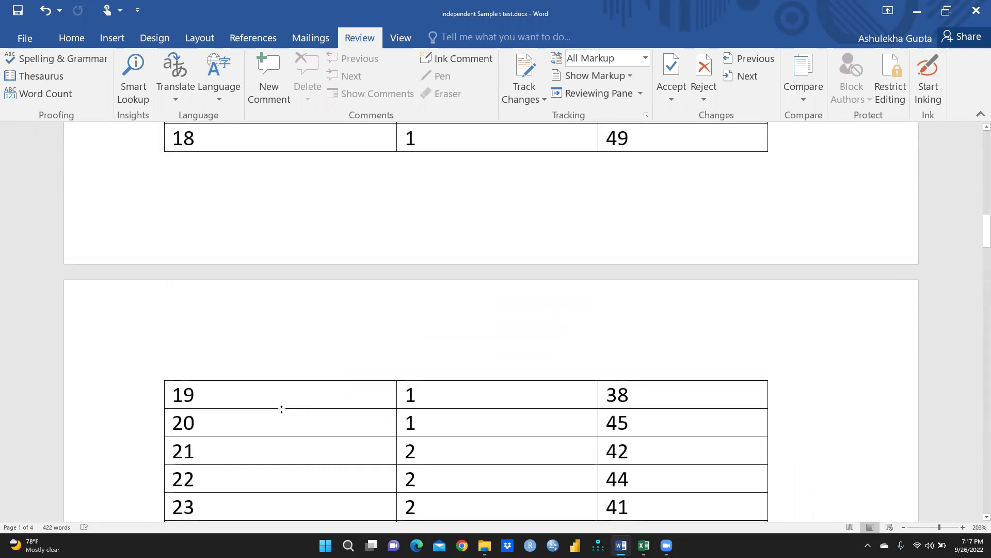
pyautogui.scroll(8, 354, 372)
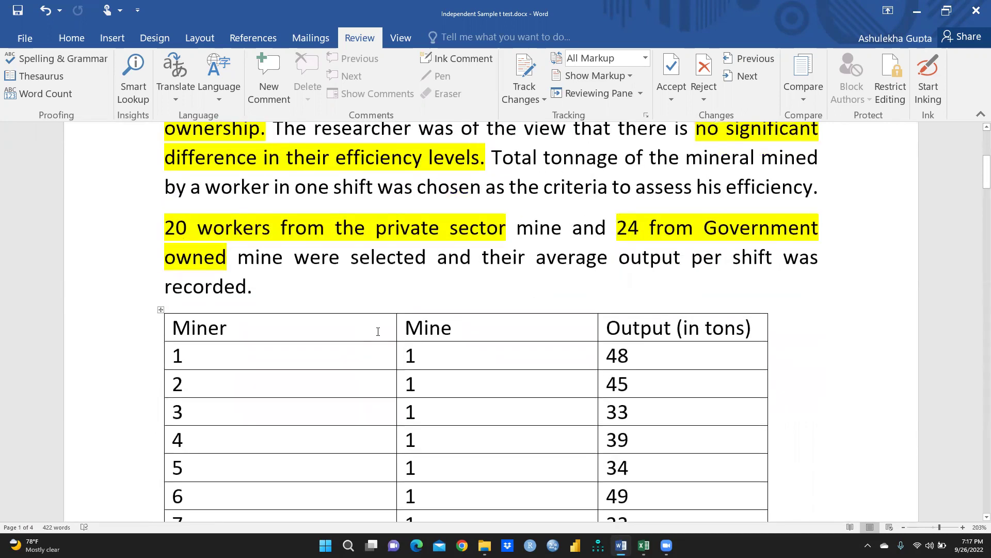
pyautogui.scroll(-16, 442, 465)
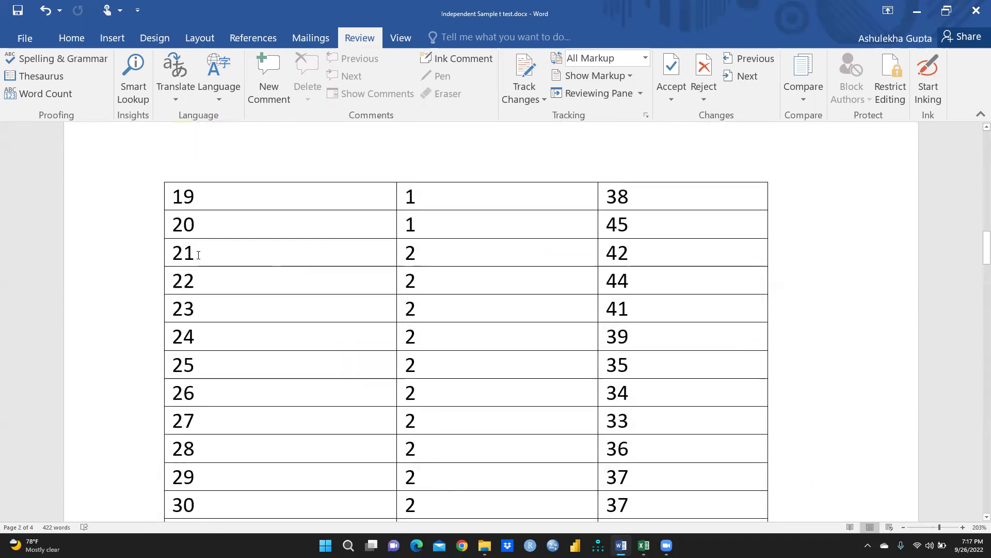
pyautogui.scroll(-10, 361, 320)
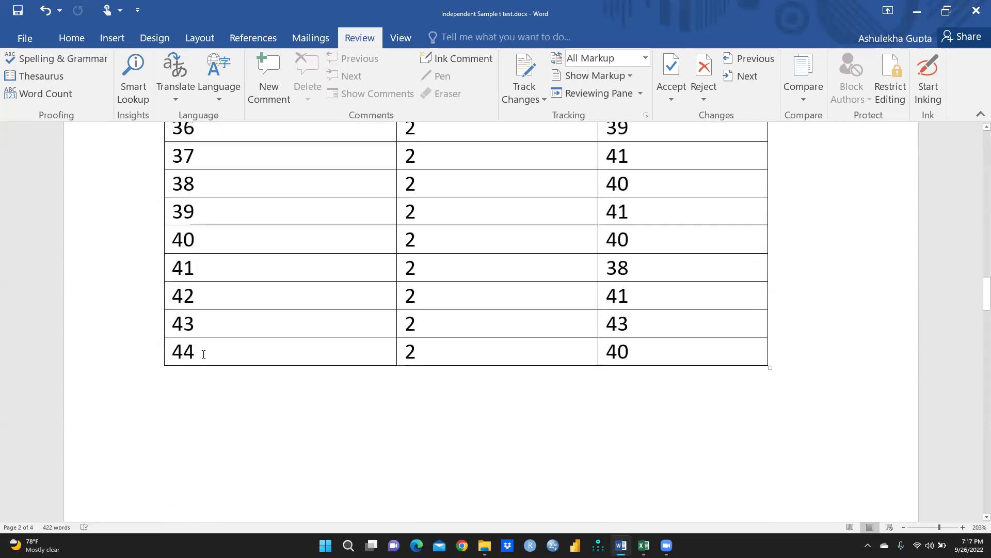
pyautogui.scroll(10, 455, 352)
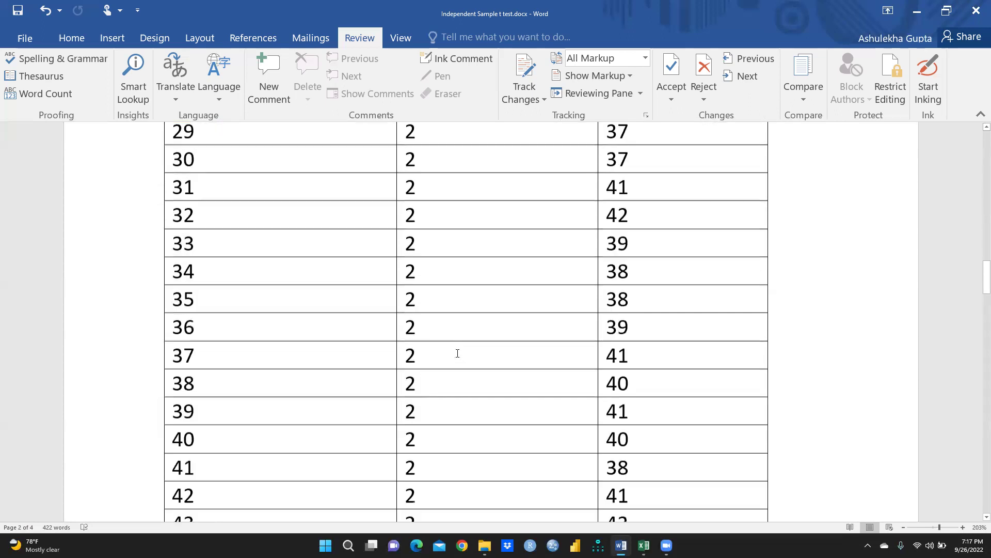
pyautogui.scroll(4, 458, 353)
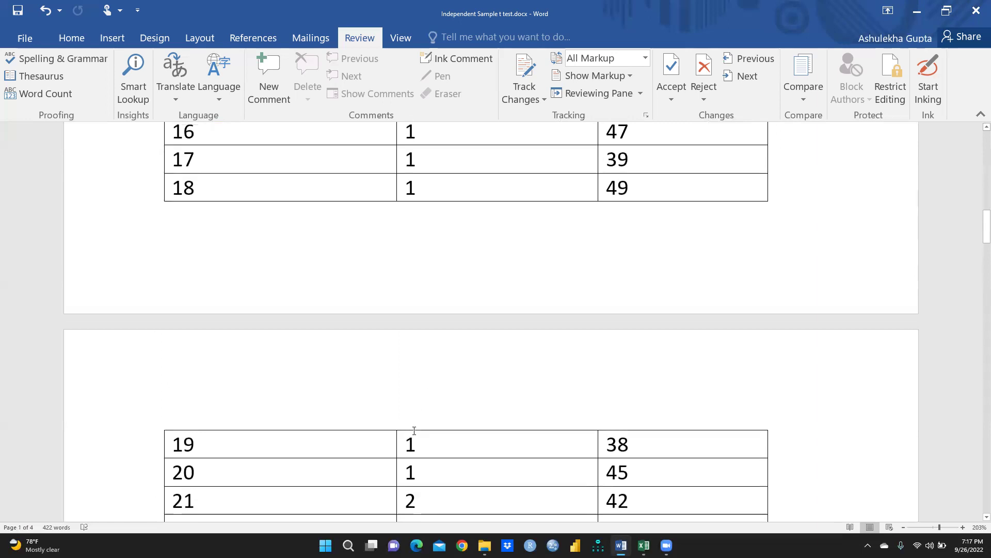
pyautogui.scroll(3, 423, 474)
pyautogui.scroll(12, 426, 473)
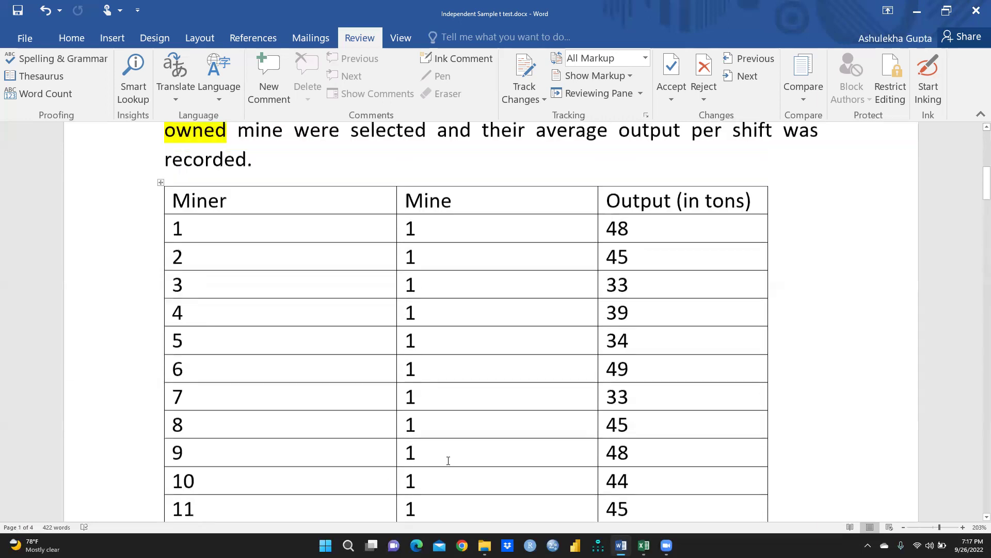
pyautogui.scroll(1, 439, 454)
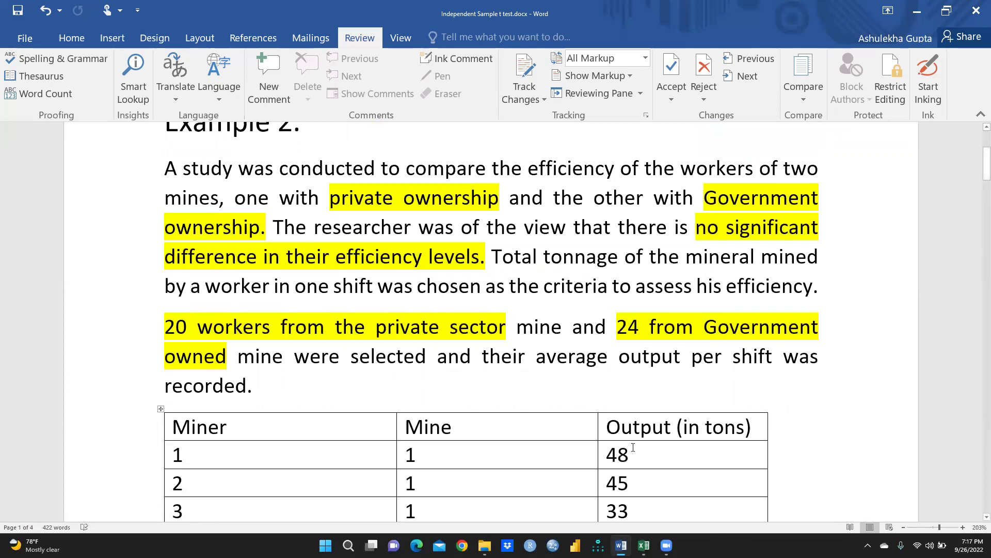
pyautogui.scroll(-2, 633, 448)
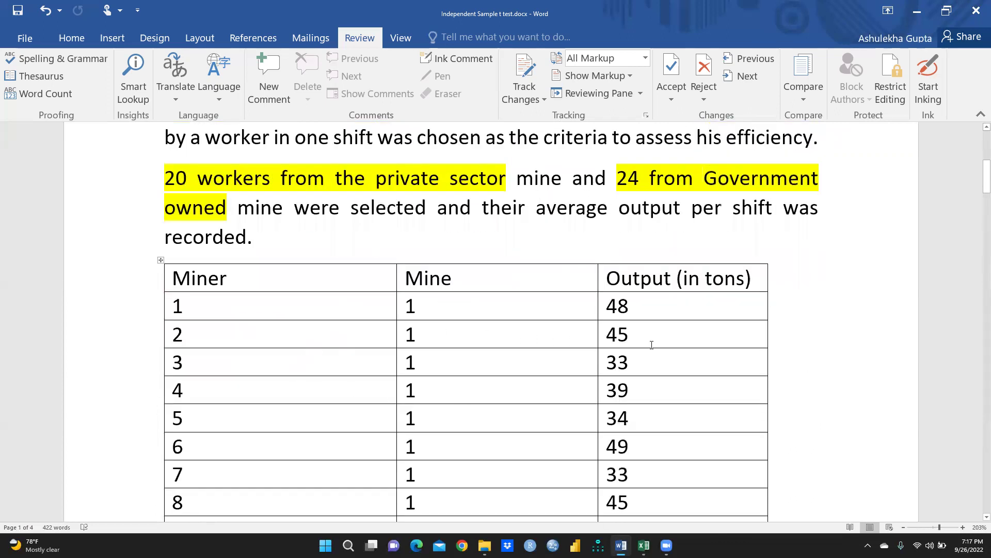
# - Delete the red-highlighted word "Reject" at the end of the H0 hypothesis
pyautogui.scroll(-6, 651, 348)
pyautogui.scroll(-3, 638, 350)
pyautogui.scroll(-10, 638, 350)
pyautogui.scroll(-5, 636, 358)
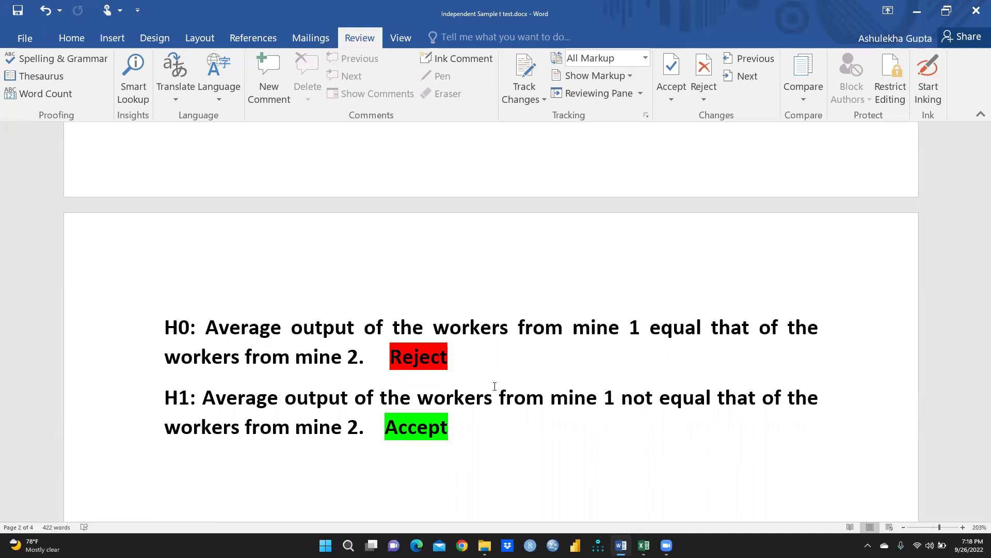
pyautogui.click(453, 358)
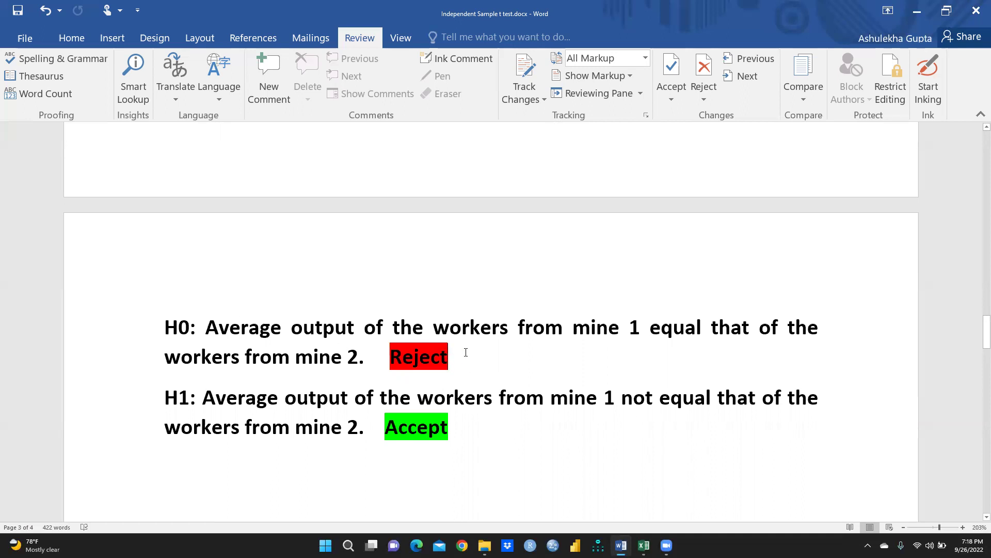
pyautogui.press('BackSpace')
pyautogui.press('BackSpace')
pyautogui.press('BackSpace')
pyautogui.press('BackSpace')
pyautogui.press('BackSpace')
pyautogui.press('BackSpace')
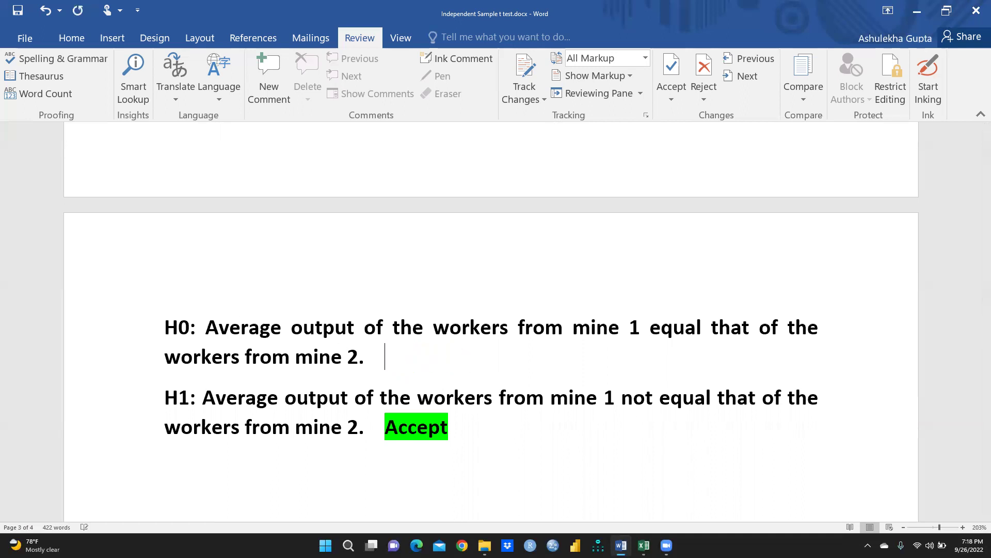
# - Delete the green-highlighted word "Accept" at the end of the H1 hypothesis
pyautogui.click(456, 434)
pyautogui.press('BackSpace')
pyautogui.press('BackSpace')
pyautogui.press('BackSpace')
pyautogui.press('BackSpace')
pyautogui.press('BackSpace')
pyautogui.press('BackSpace')
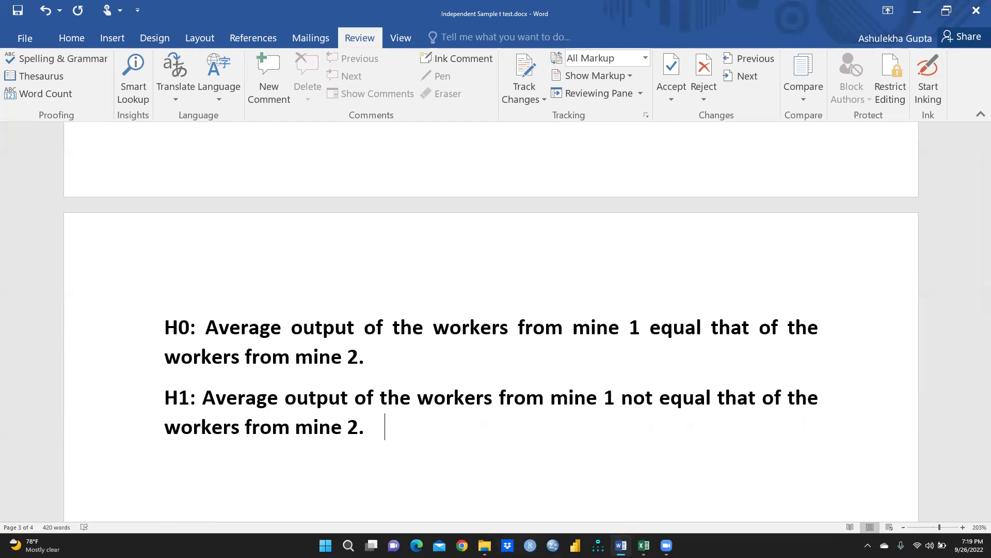
# - Switch to the Independent t test workbook in Excel and clear the T.TEST formula from cell H6
pyautogui.click(644, 546)
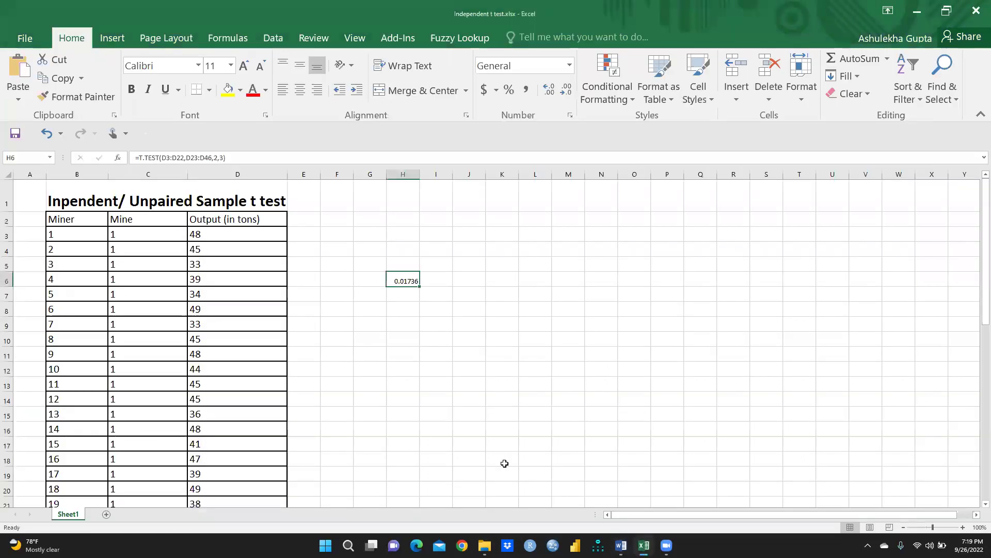
pyautogui.scroll(-1, 463, 385)
pyautogui.keyDown('ctrl'); pyautogui.scroll(3, 472, 389); pyautogui.keyUp('ctrl')
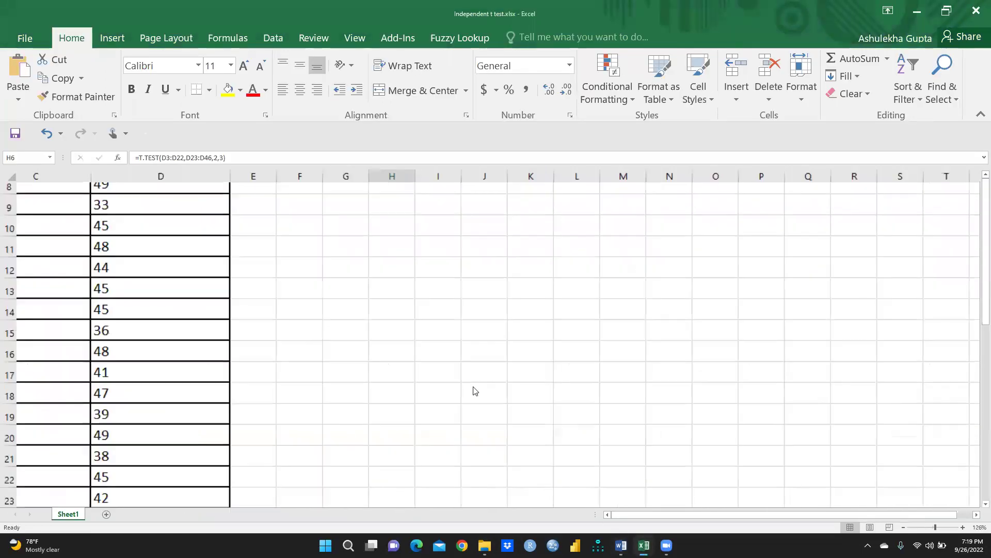
pyautogui.scroll(3, 475, 391)
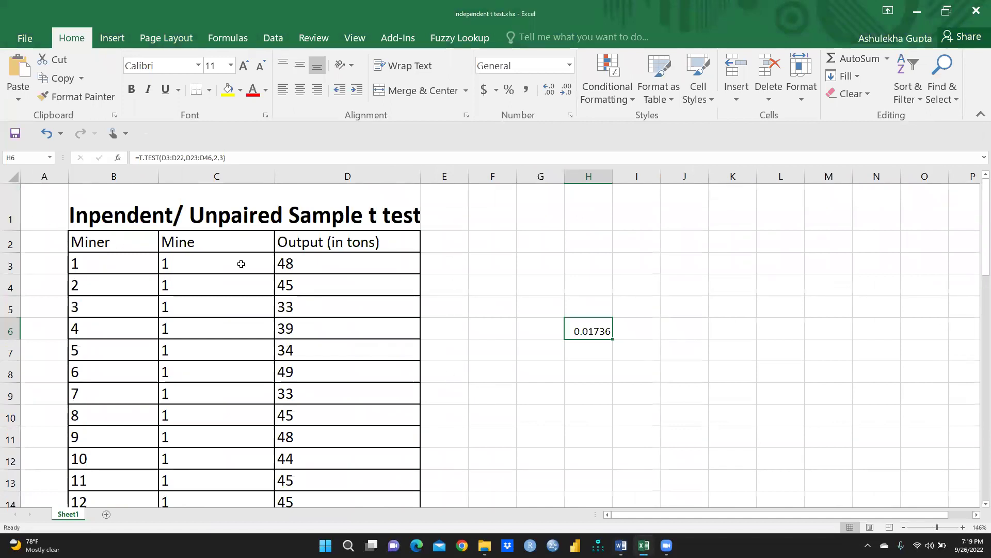
pyautogui.press('Delete')
# - Fill the mine 1 cells C3:C22 in the Mine column with yellow
pyautogui.scroll(-7, 213, 286)
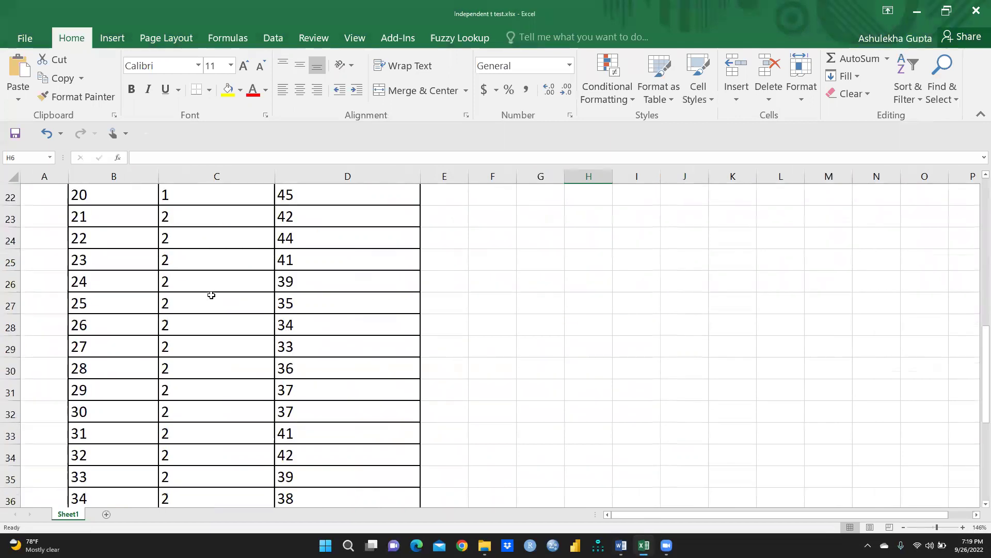
pyautogui.scroll(-8, 211, 295)
pyautogui.scroll(11, 254, 334)
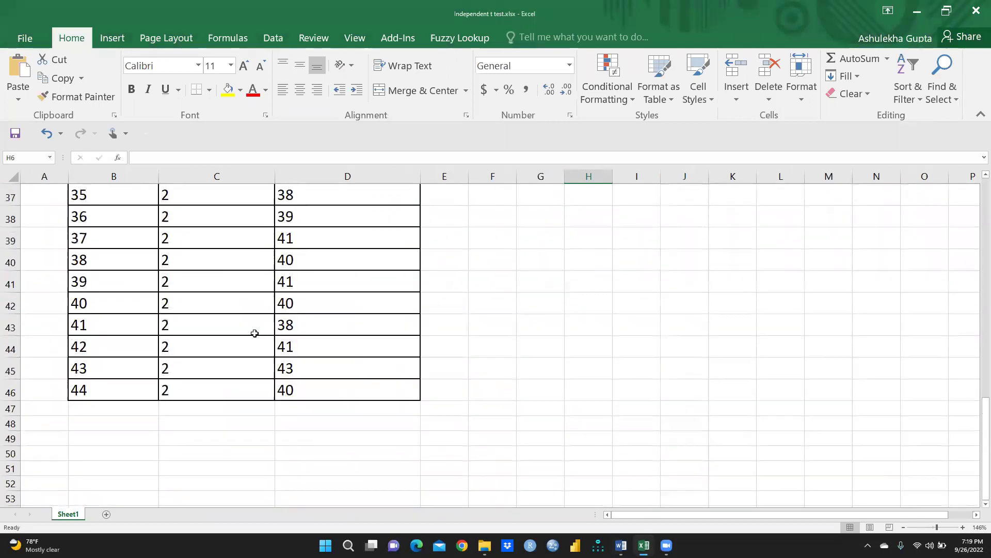
pyautogui.scroll(4, 221, 316)
pyautogui.moveTo(181, 261); pyautogui.dragTo(186, 325)
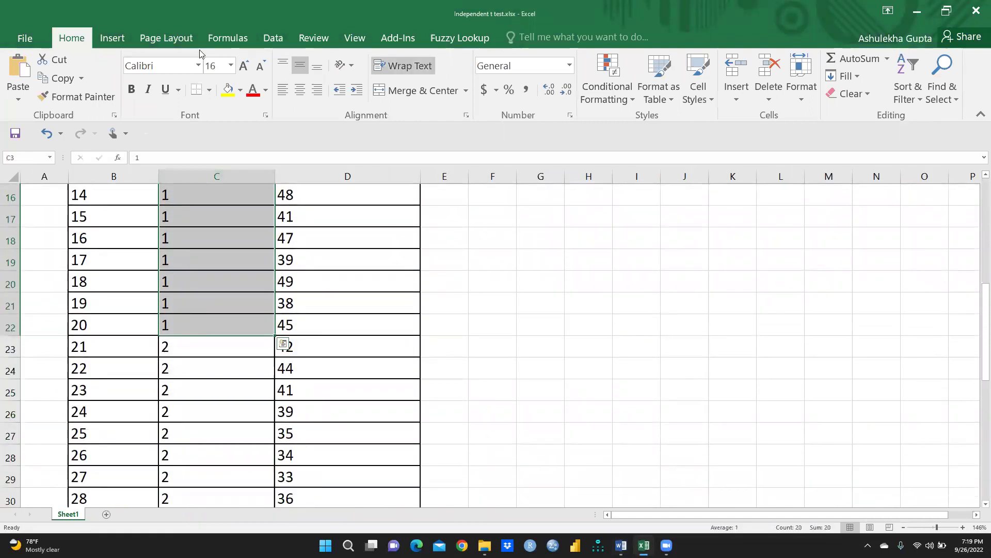
pyautogui.click(228, 91)
# - Fill the mine 2 cells C23:C46 in the Mine column with the green theme color
pyautogui.scroll(5, 254, 290)
pyautogui.scroll(-4, 243, 305)
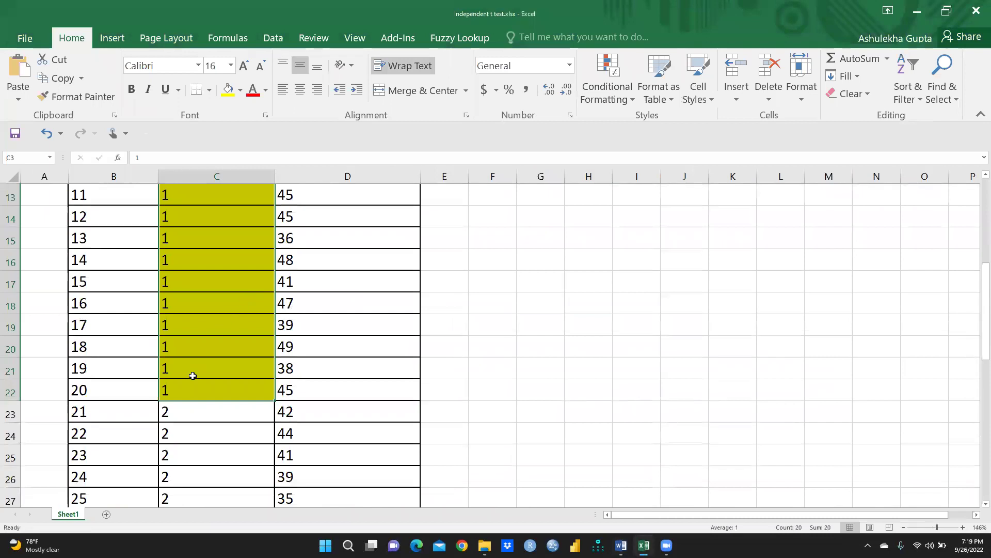
pyautogui.scroll(-2, 192, 375)
pyautogui.moveTo(166, 282); pyautogui.dragTo(271, 467)
pyautogui.moveTo(274, 504); pyautogui.dragTo(177, 479)
pyautogui.click(241, 91)
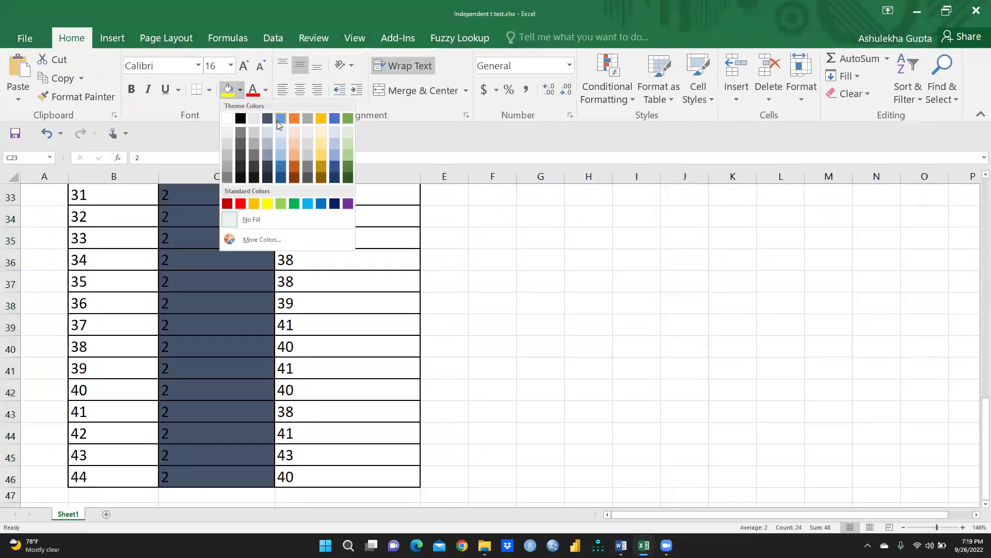
pyautogui.click(344, 117)
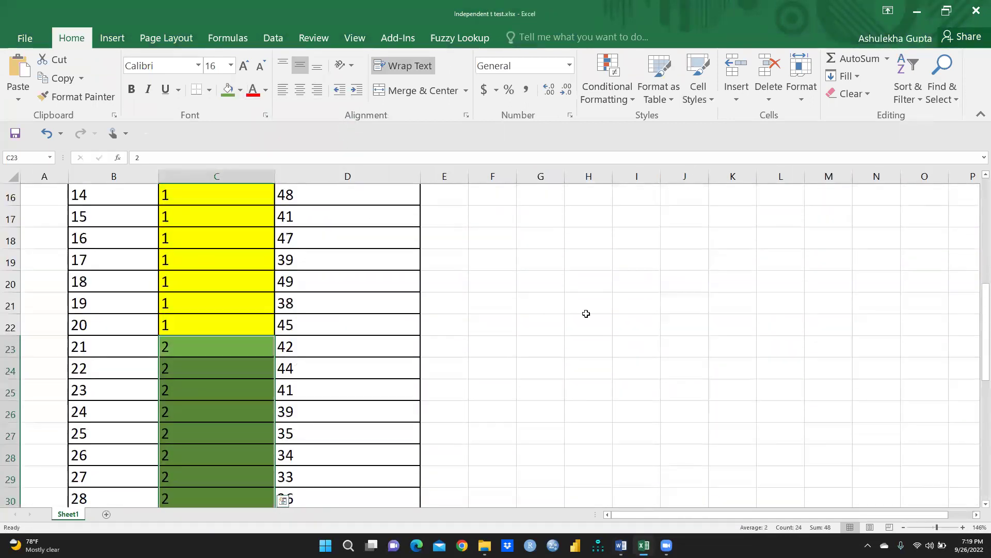
pyautogui.scroll(3, 380, 325)
pyautogui.scroll(-3, 372, 321)
pyautogui.click(190, 326)
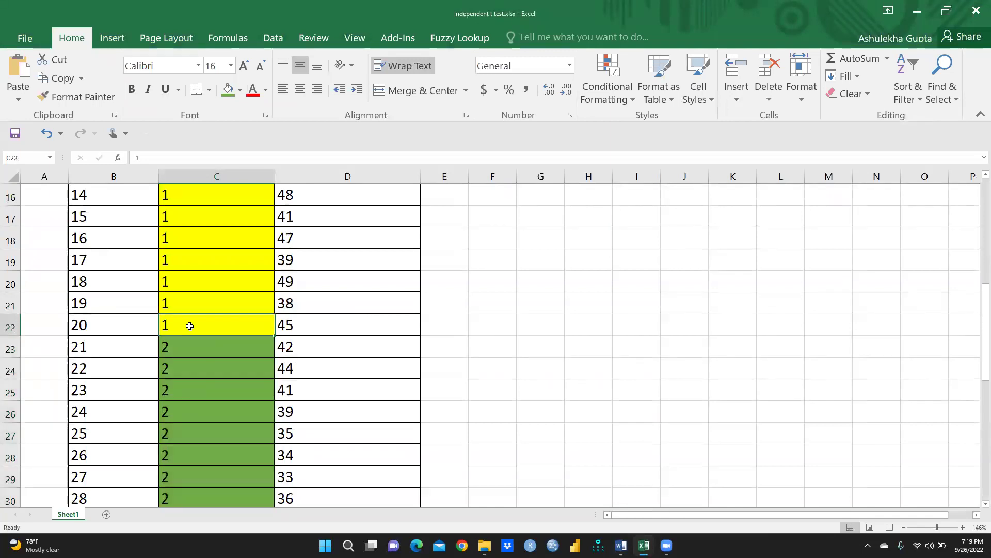
# - Widen column E next to the Output (in tons) column
pyautogui.scroll(-9, 270, 479)
pyautogui.scroll(14, 270, 457)
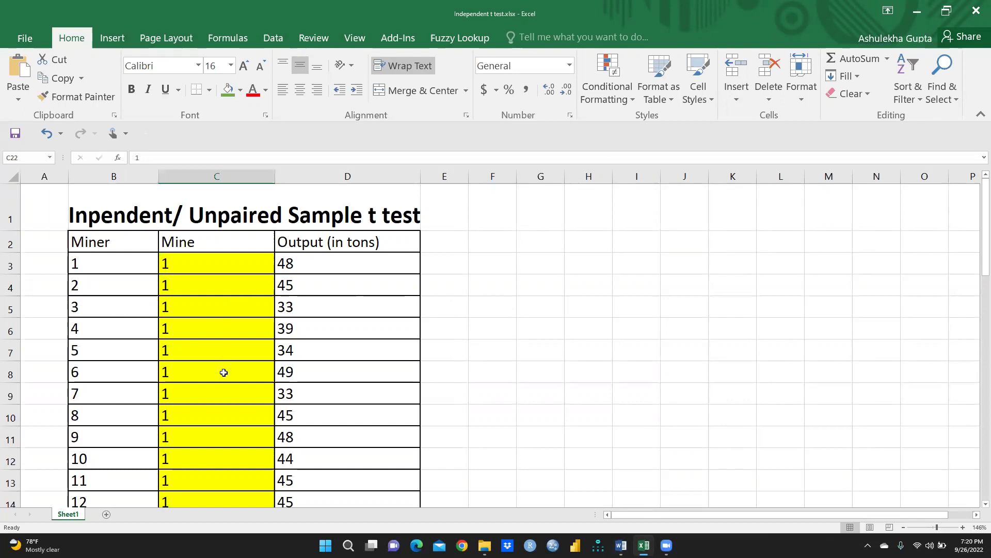
pyautogui.scroll(-6, 226, 287)
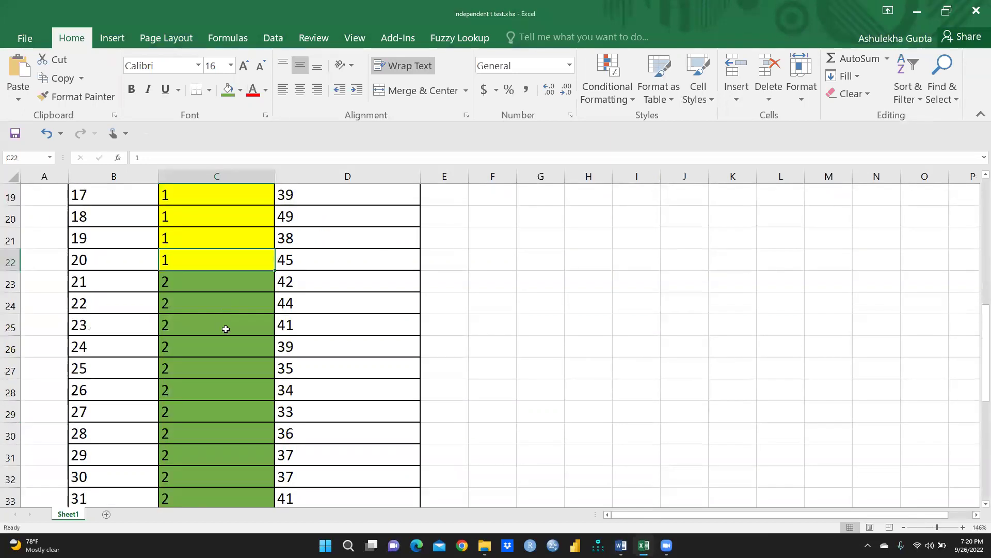
pyautogui.scroll(6, 392, 336)
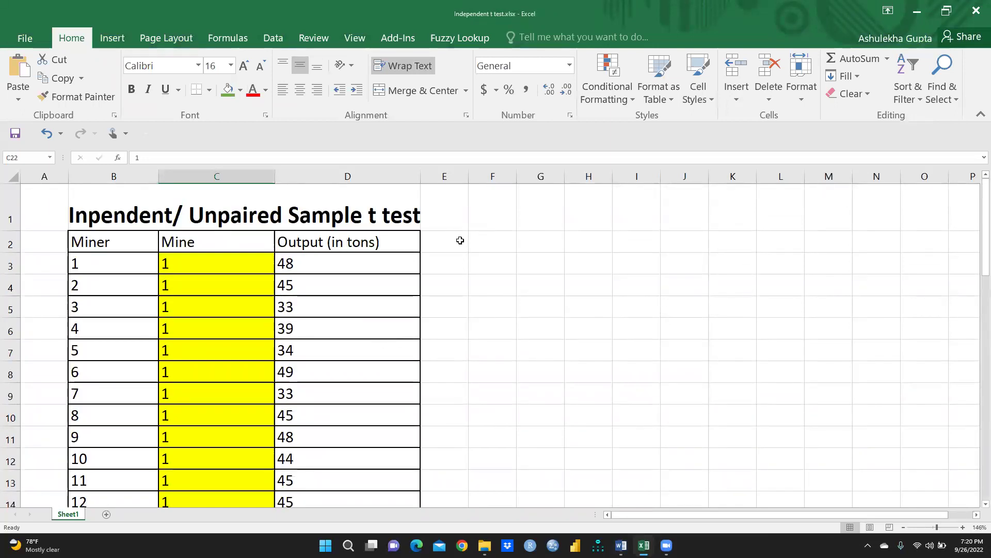
pyautogui.moveTo(468, 176); pyautogui.dragTo(509, 176)
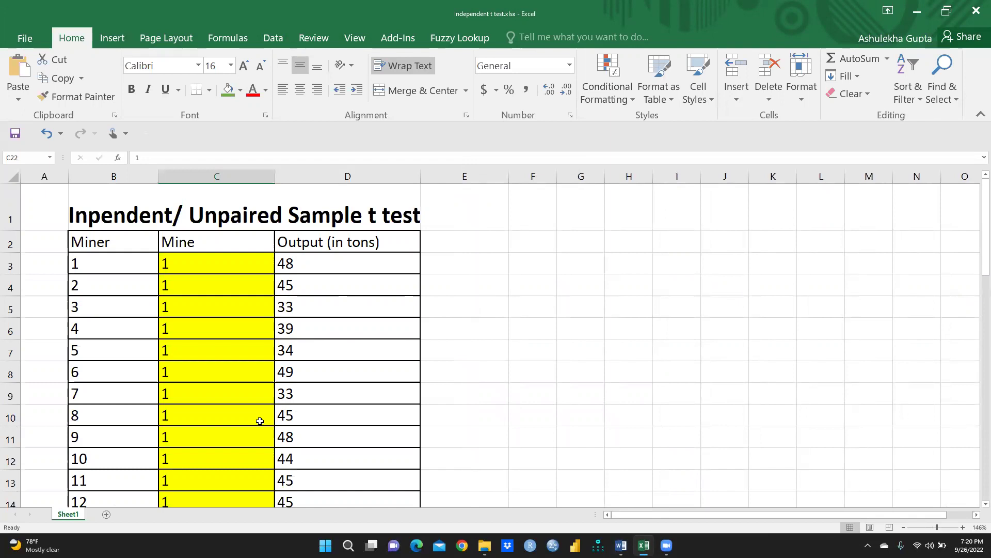
# - Look through the two mine groups in the Mine column and their values under Output (in tons)
pyautogui.scroll(-4, 260, 417)
pyautogui.scroll(-1, 260, 416)
pyautogui.scroll(5, 480, 243)
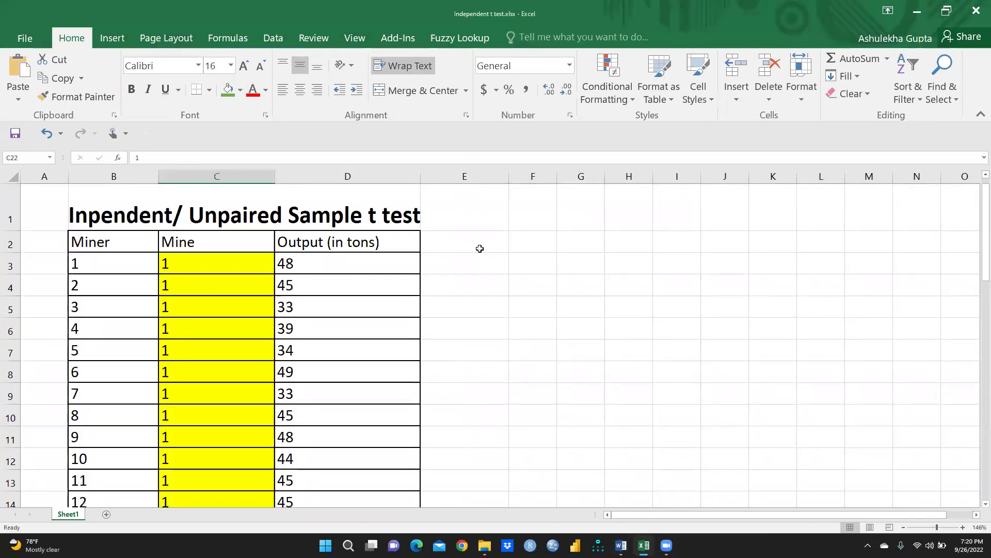
pyautogui.click(336, 241)
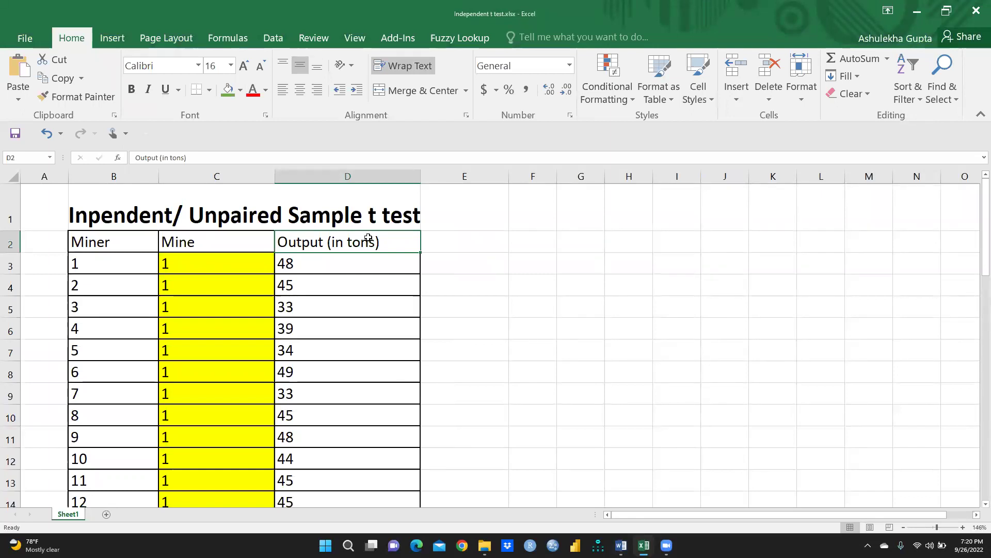
pyautogui.click(479, 243)
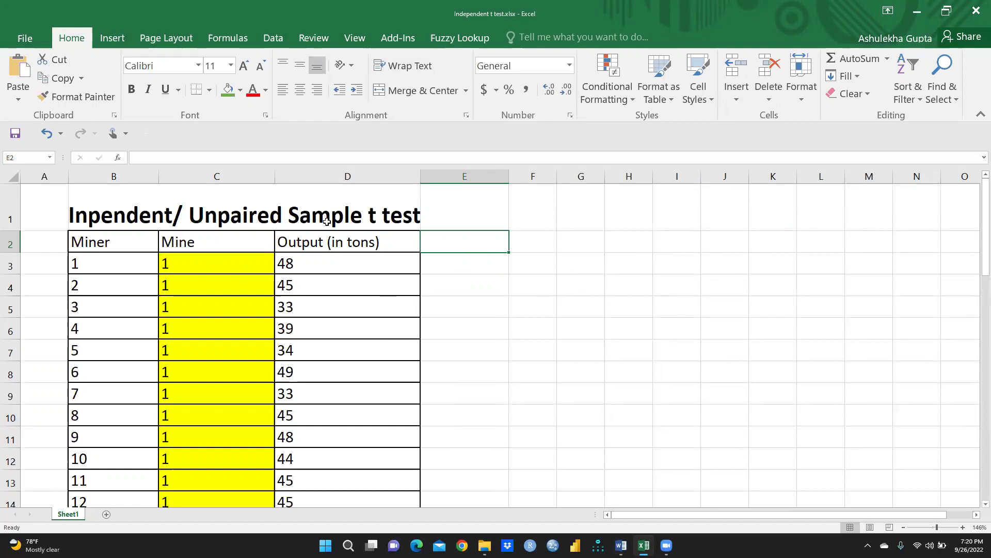
pyautogui.scroll(-3, 416, 285)
pyautogui.scroll(3, 413, 287)
pyautogui.scroll(-6, 409, 289)
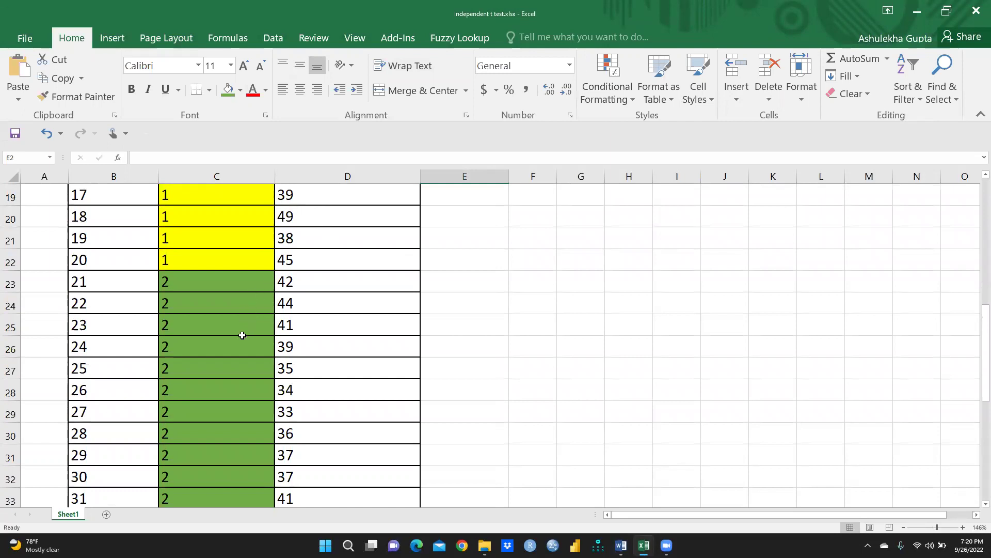
pyautogui.click(208, 218)
pyautogui.scroll(4, 307, 258)
pyautogui.scroll(2, 233, 289)
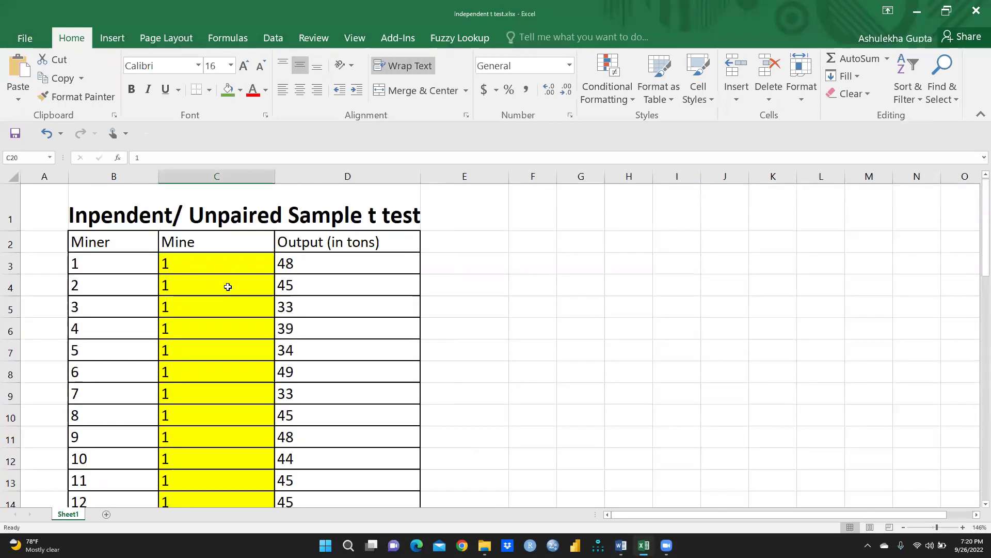
pyautogui.scroll(-8, 227, 284)
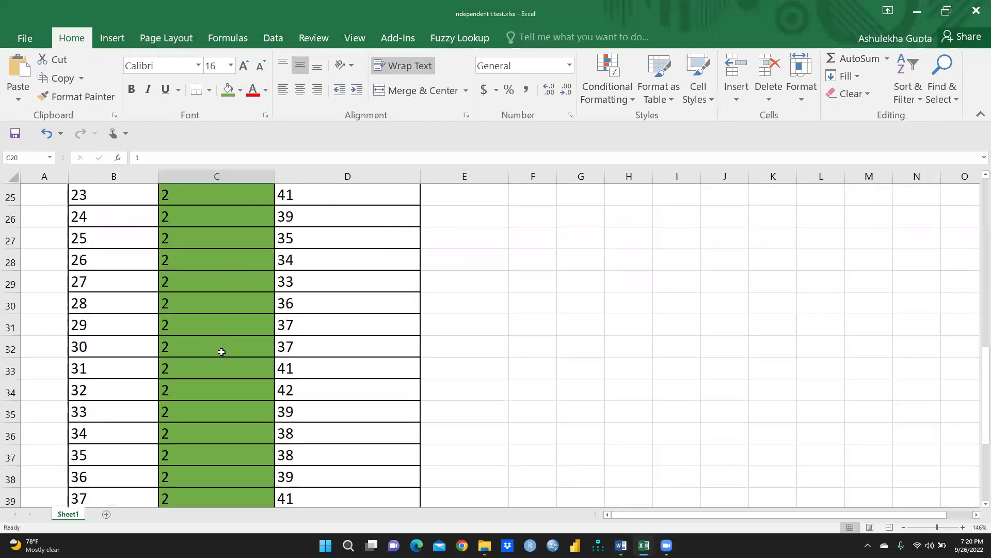
pyautogui.scroll(8, 224, 352)
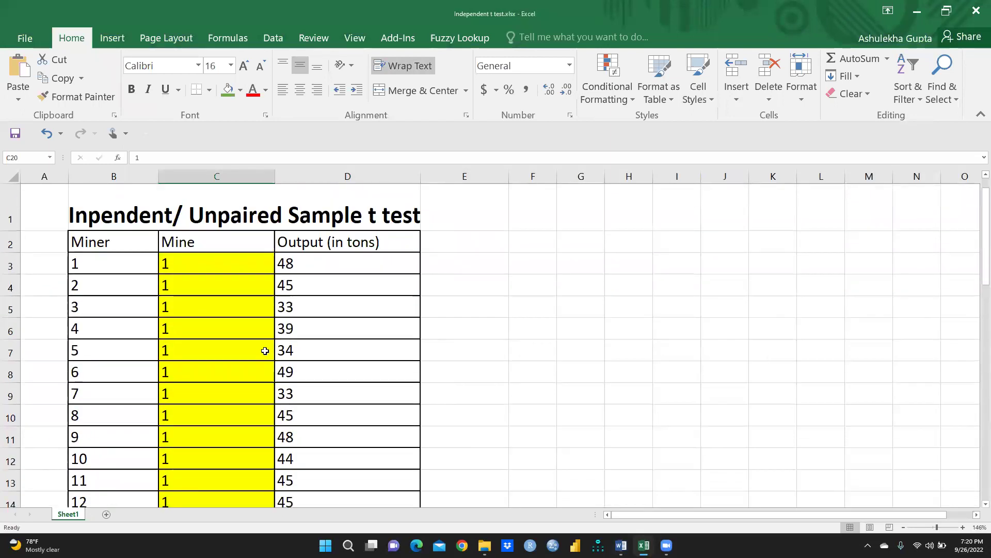
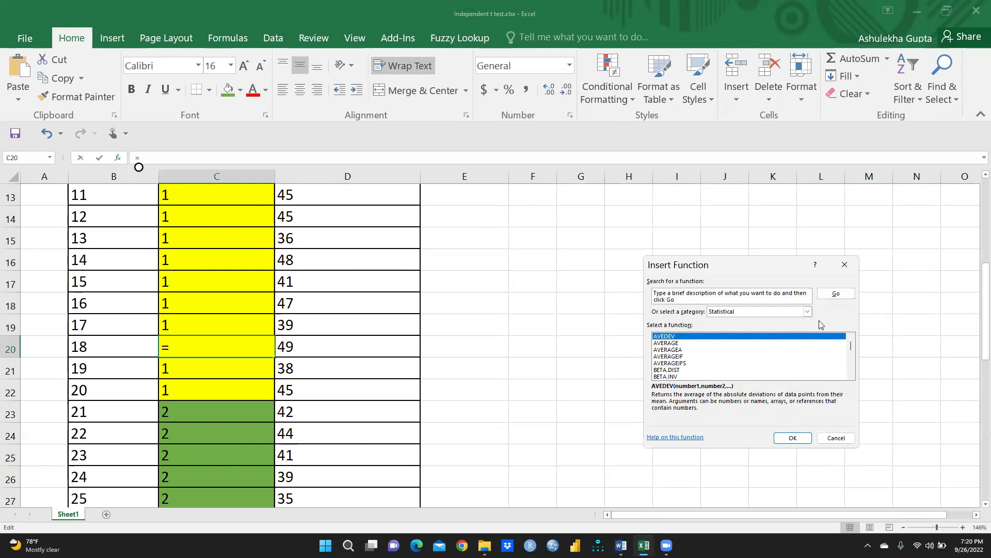
pyautogui.scroll(-8, 731, 379)
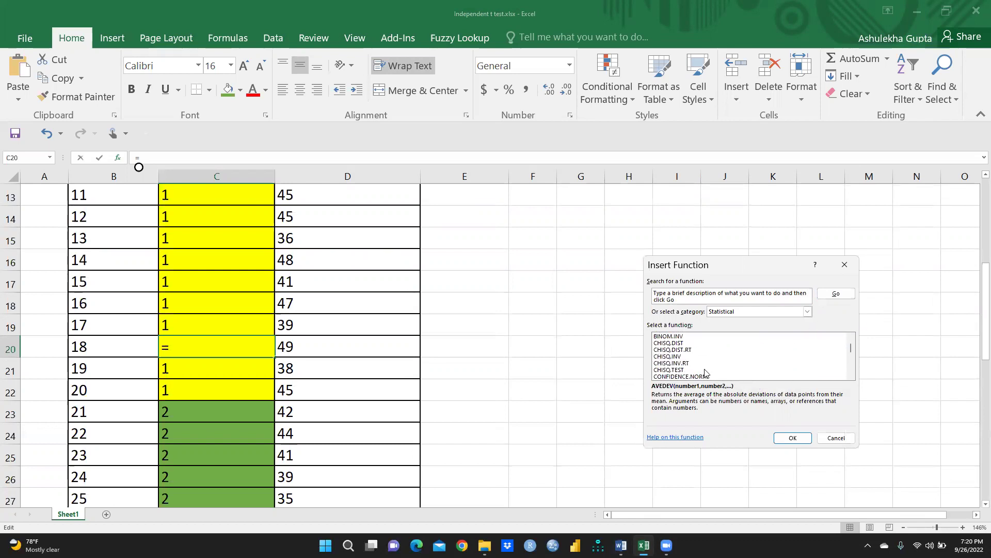
pyautogui.scroll(-5, 687, 377)
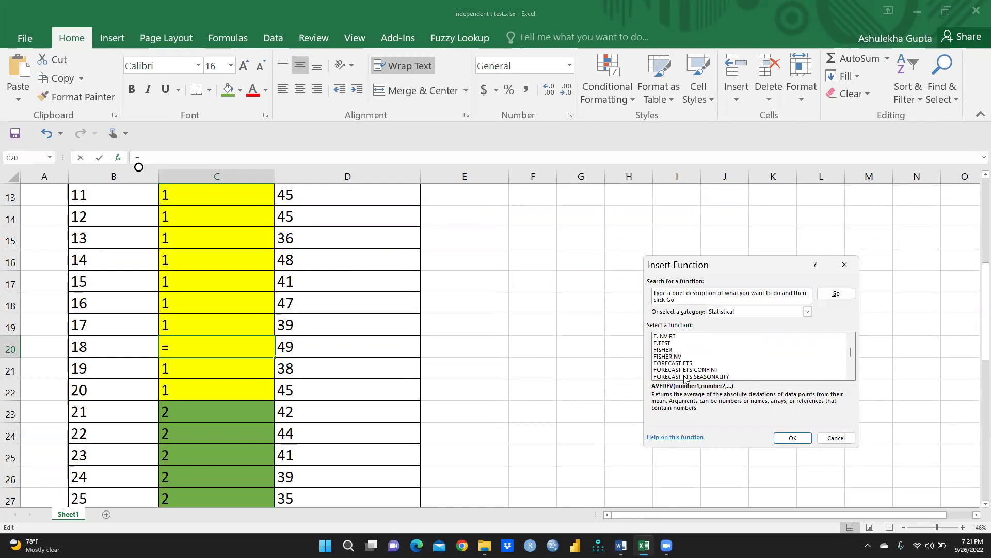
pyautogui.scroll(-5, 678, 372)
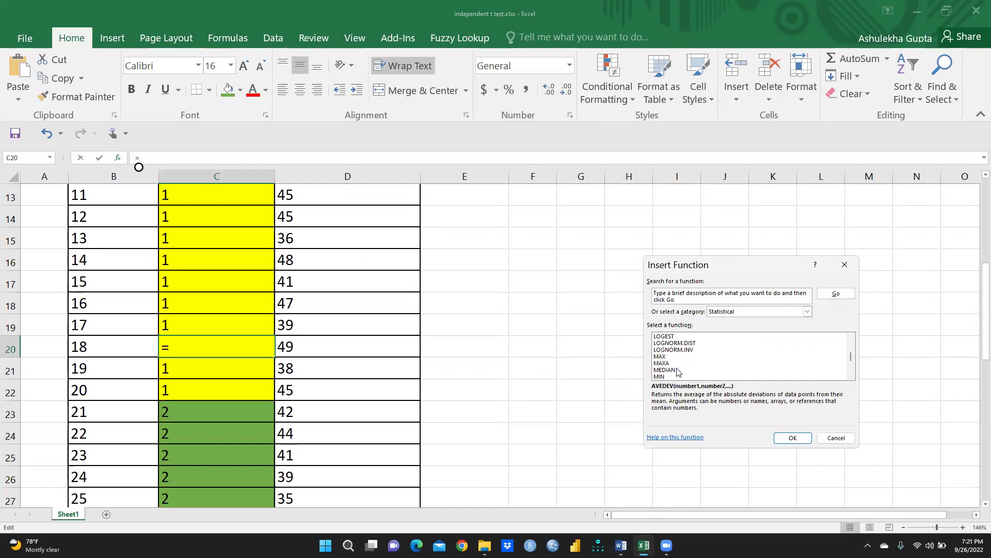
pyautogui.scroll(-5, 677, 372)
pyautogui.scroll(-6, 678, 372)
pyautogui.scroll(-3, 677, 367)
pyautogui.click(666, 377)
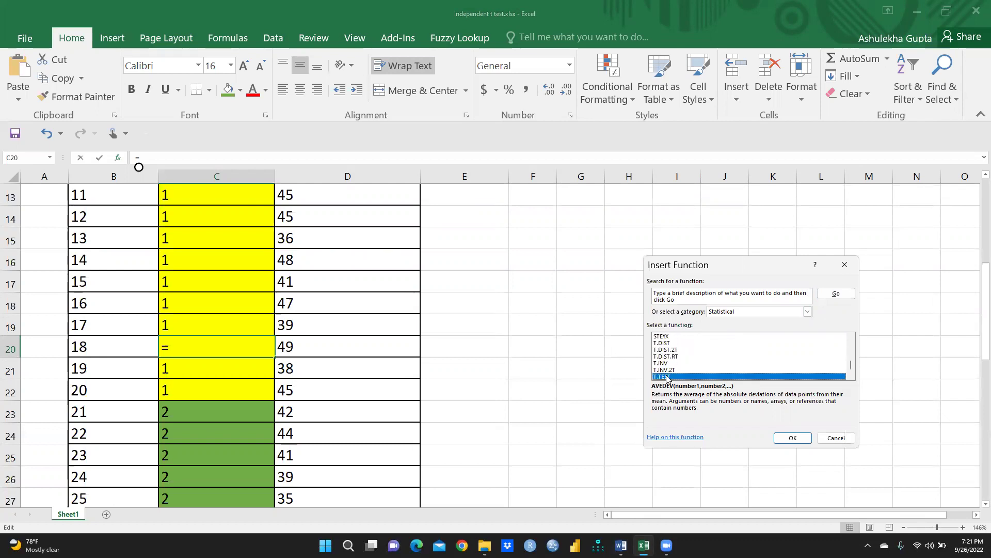
pyautogui.click(790, 437)
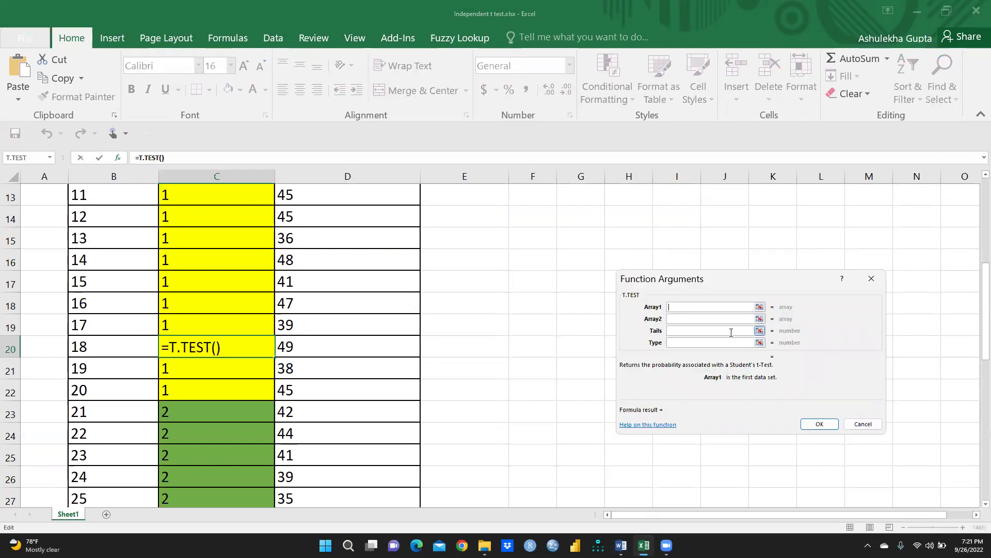
pyautogui.click(498, 365)
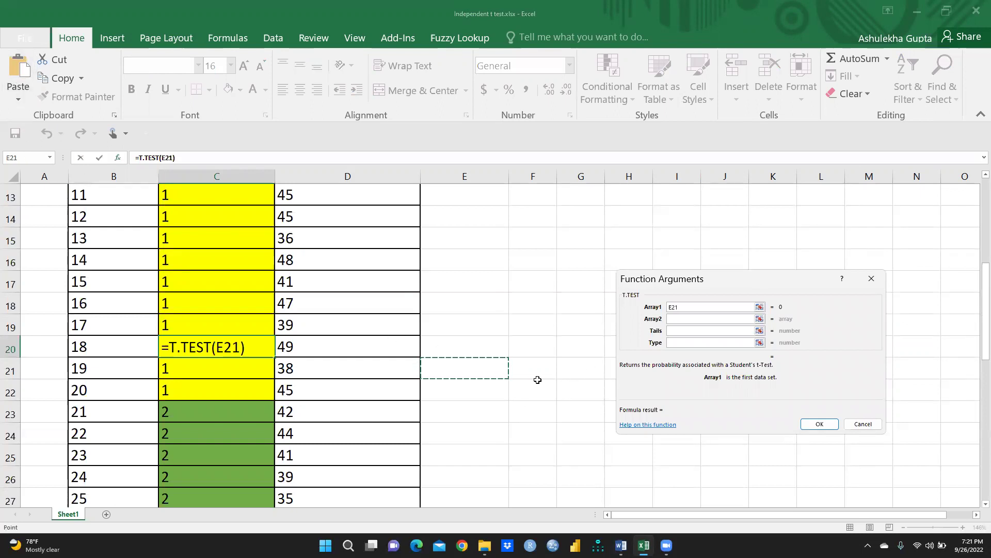
pyautogui.click(871, 277)
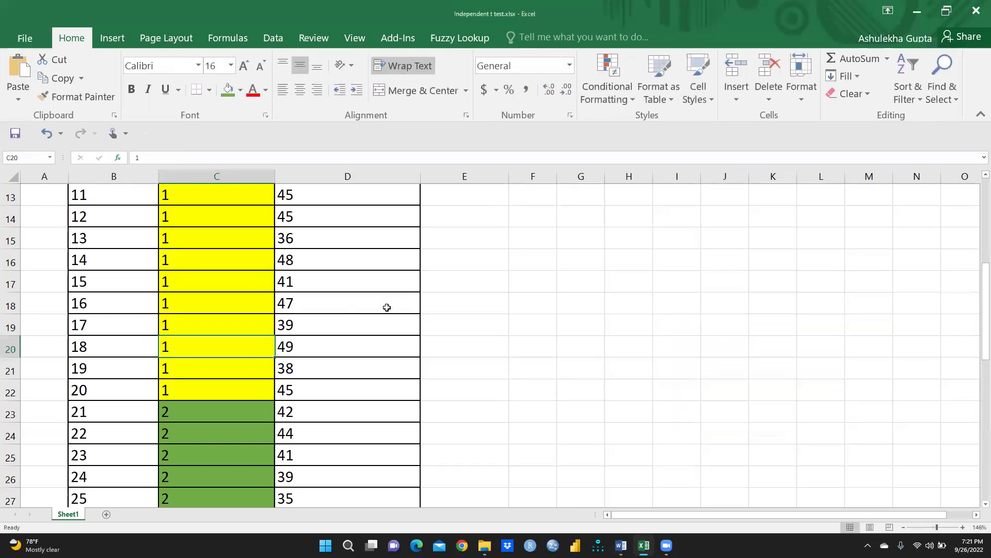
pyautogui.click(776, 323)
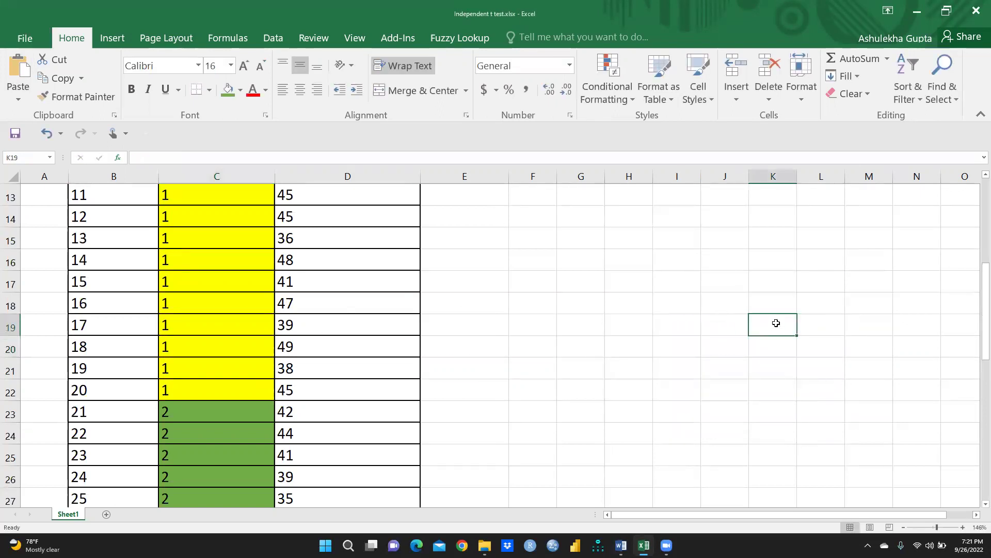
pyautogui.click(878, 58)
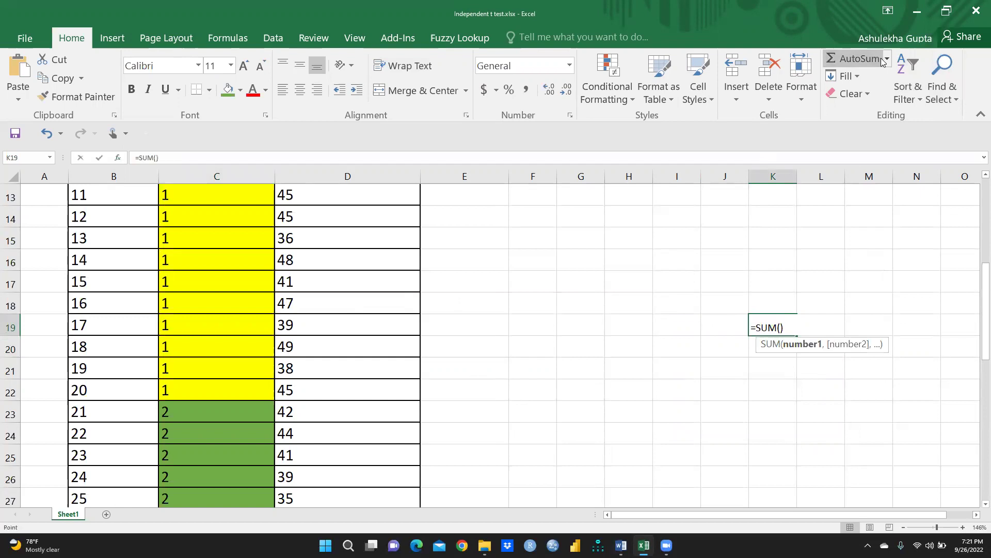
pyautogui.click(759, 414)
pyautogui.click(781, 326)
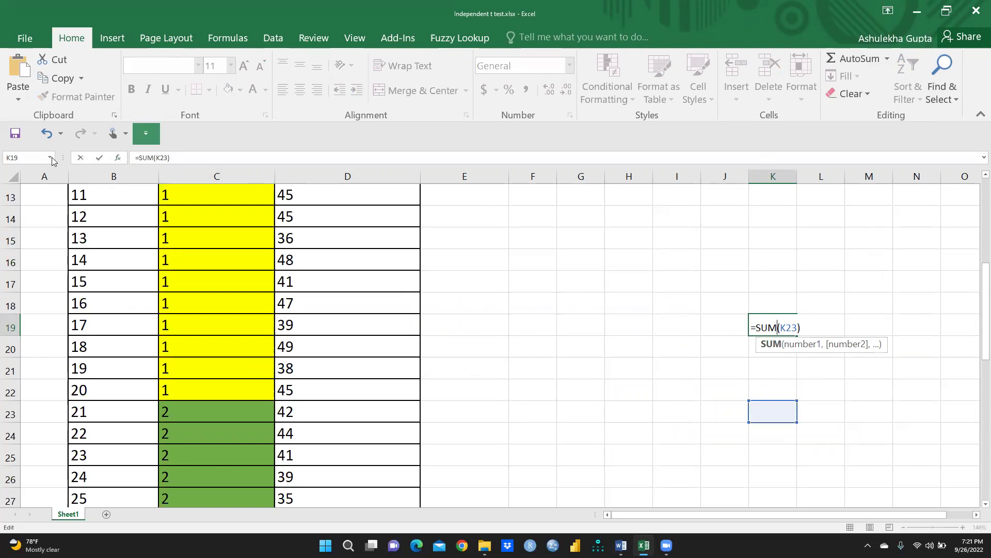
pyautogui.click(791, 327)
pyautogui.press('BackSpace')
pyautogui.press('BackSpace')
pyautogui.press('BackSpace')
pyautogui.press('BackSpace')
pyautogui.press('BackSpace')
pyautogui.press('BackSpace')
pyautogui.press('BackSpace')
pyautogui.press('BackSpace')
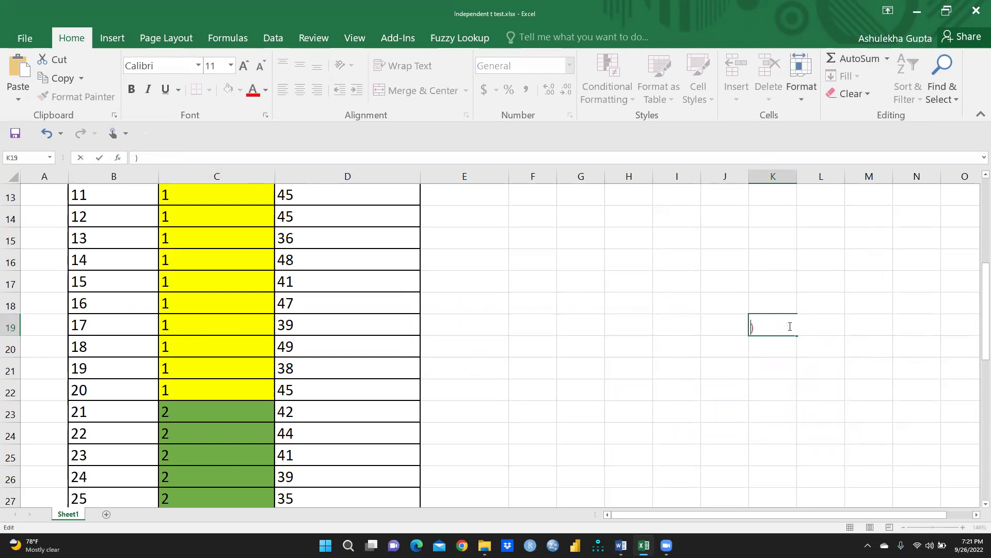
# - Insert the statistical function T.TEST into the empty cell G49 below the data table
pyautogui.scroll(-10, 719, 394)
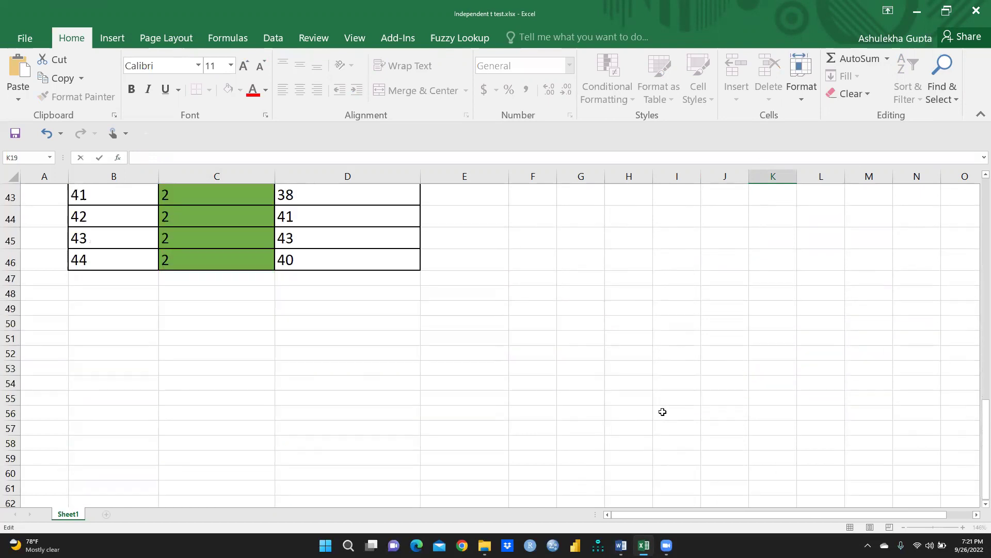
pyautogui.click(571, 309)
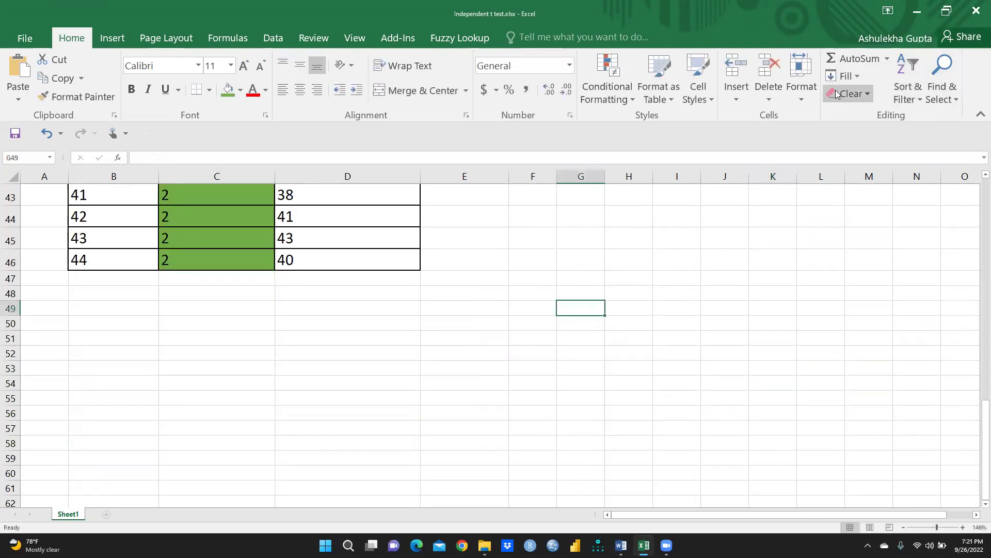
pyautogui.click(887, 59)
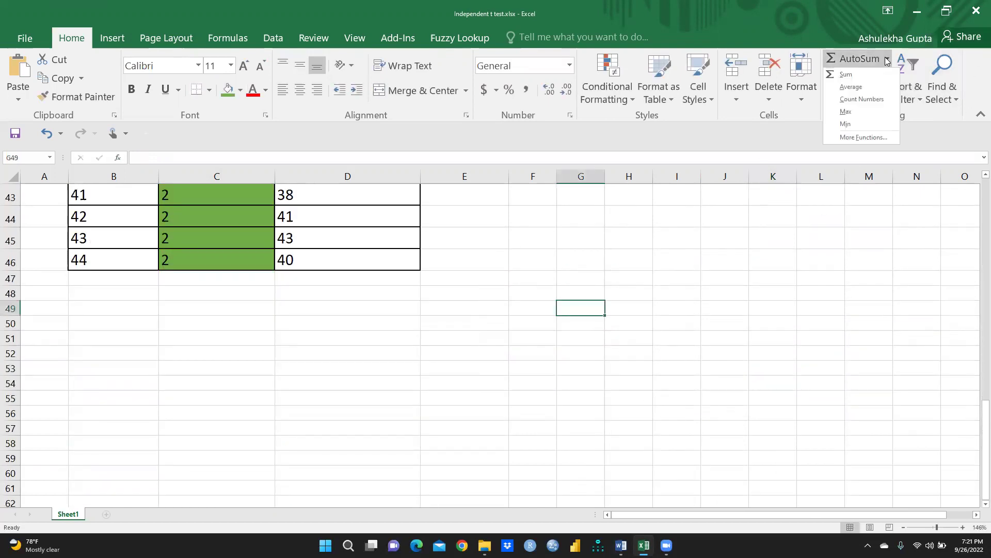
pyautogui.click(851, 136)
pyautogui.scroll(-1, 708, 361)
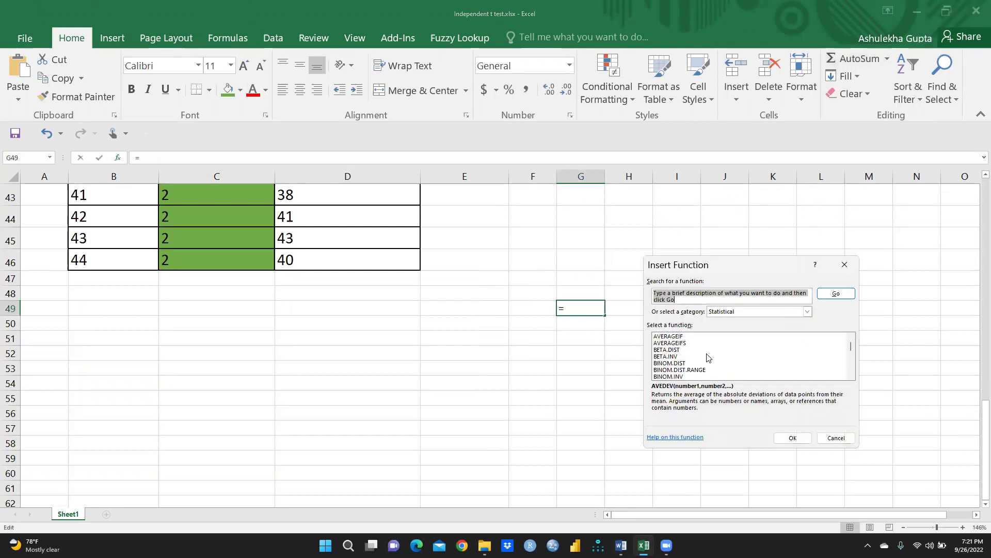
pyautogui.scroll(-15, 708, 356)
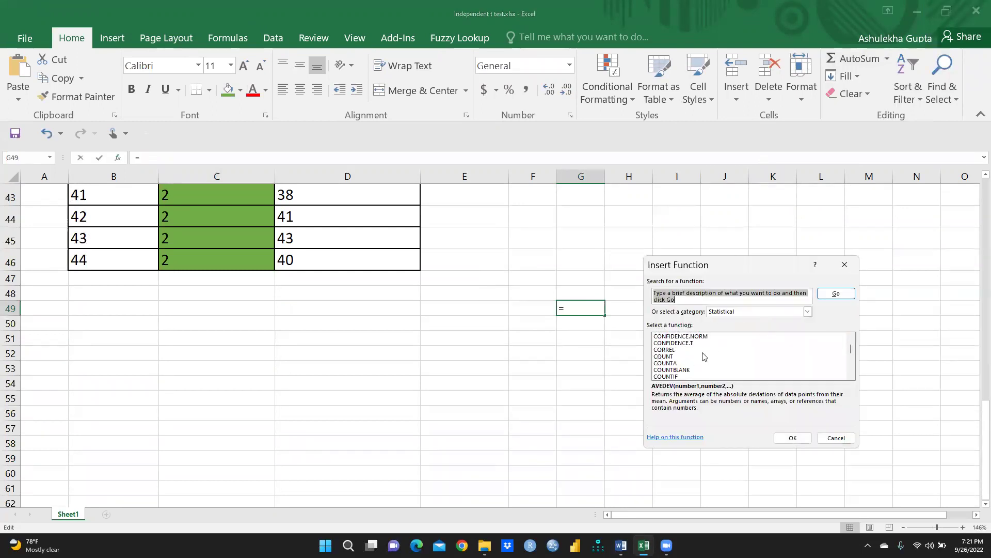
pyautogui.scroll(-14, 707, 360)
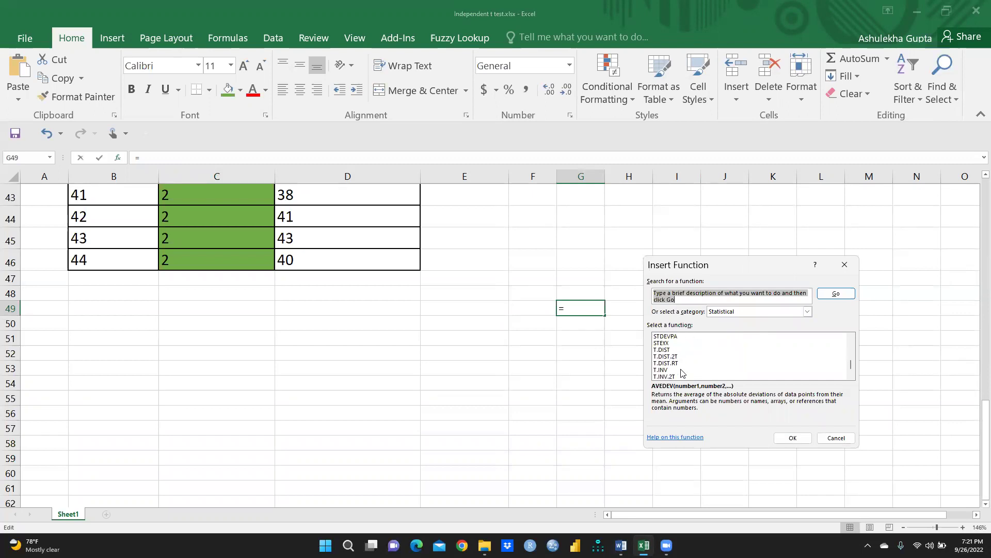
pyautogui.scroll(-1, 699, 353)
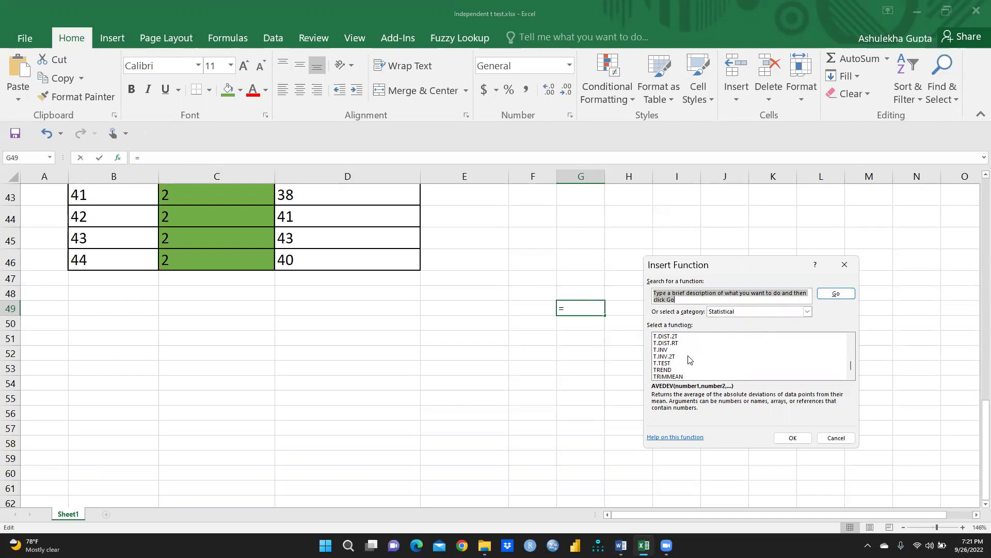
pyautogui.click(666, 363)
pyautogui.click(793, 439)
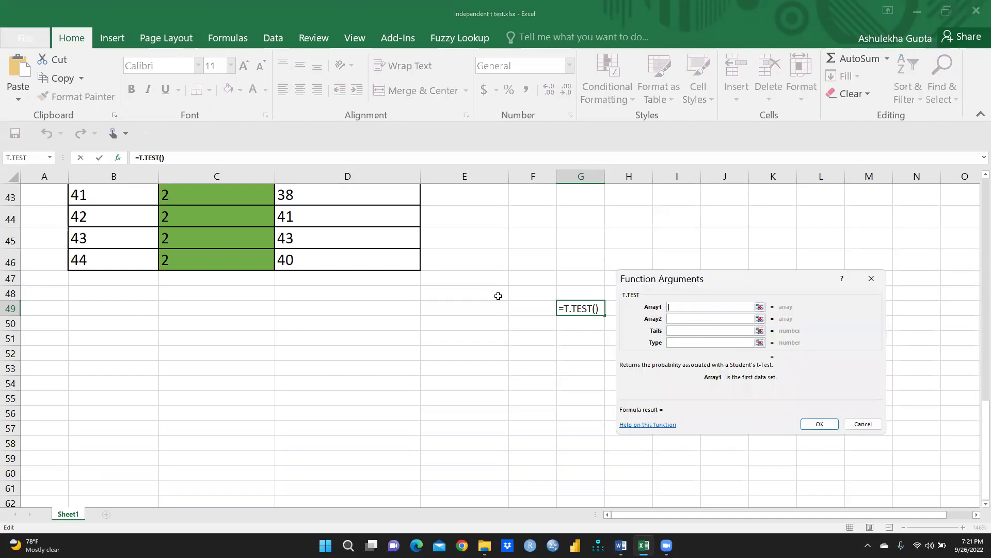
# - Set Array1 to the mine 1 outputs D3:D22 and Array2 to the mine 2 outputs D23:D46
pyautogui.scroll(14, 413, 305)
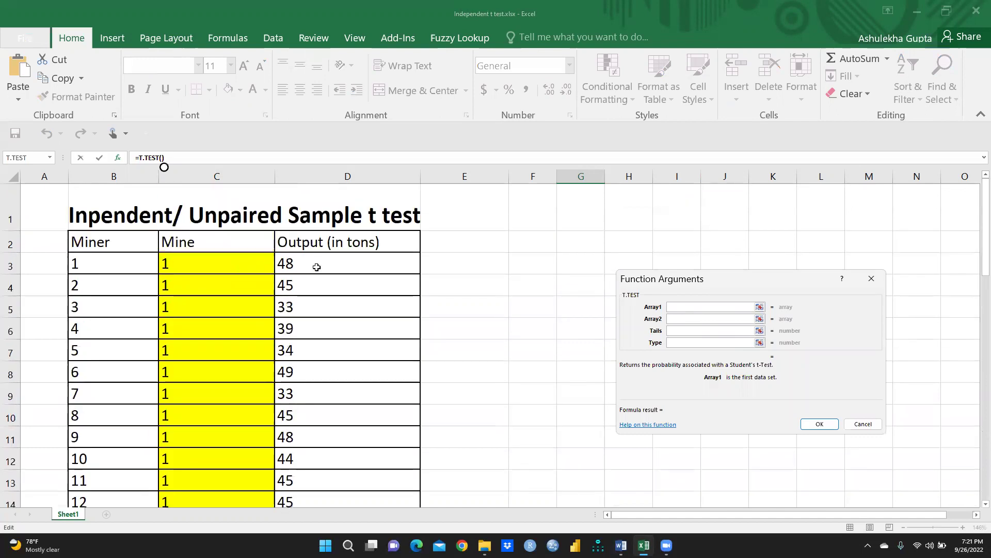
pyautogui.moveTo(320, 261); pyautogui.dragTo(312, 343)
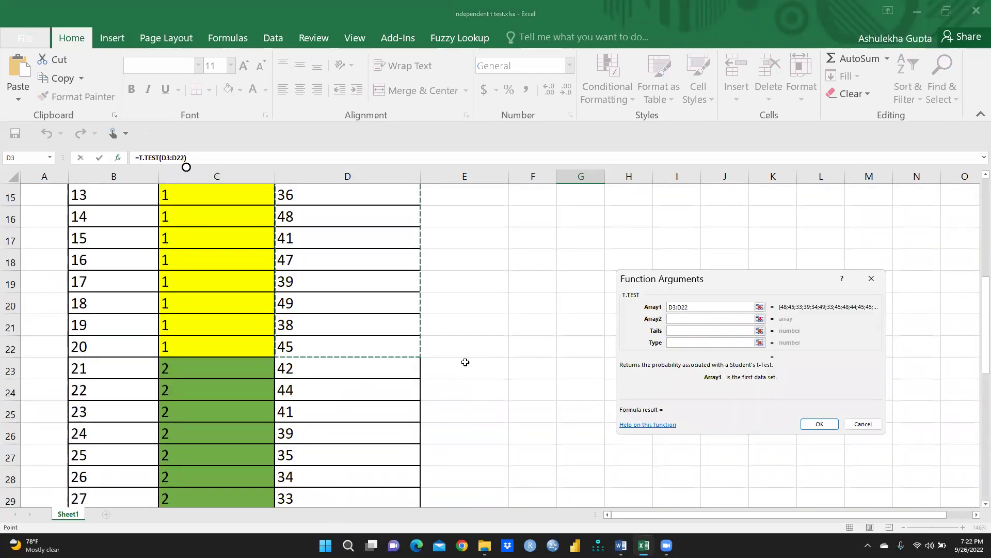
pyautogui.scroll(-1, 328, 374)
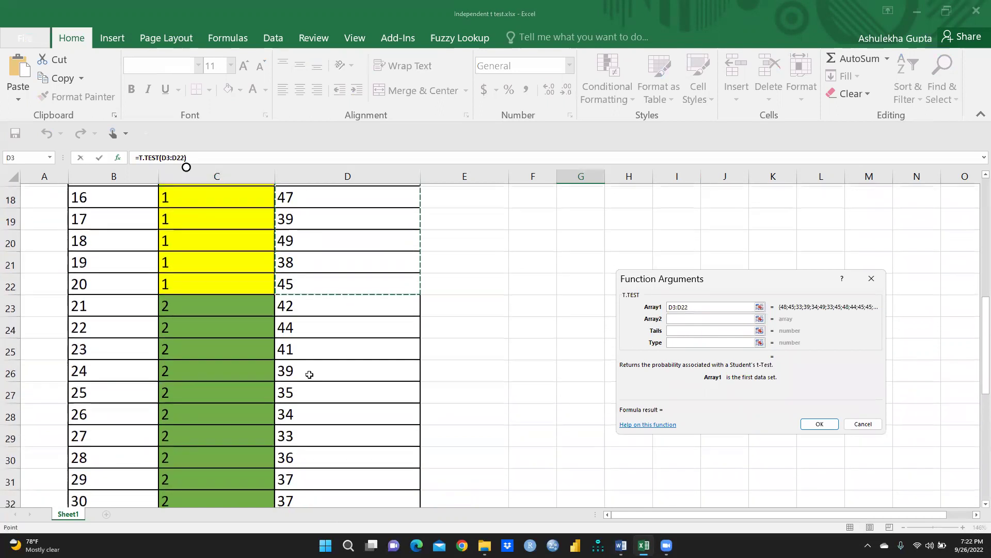
pyautogui.click(673, 318)
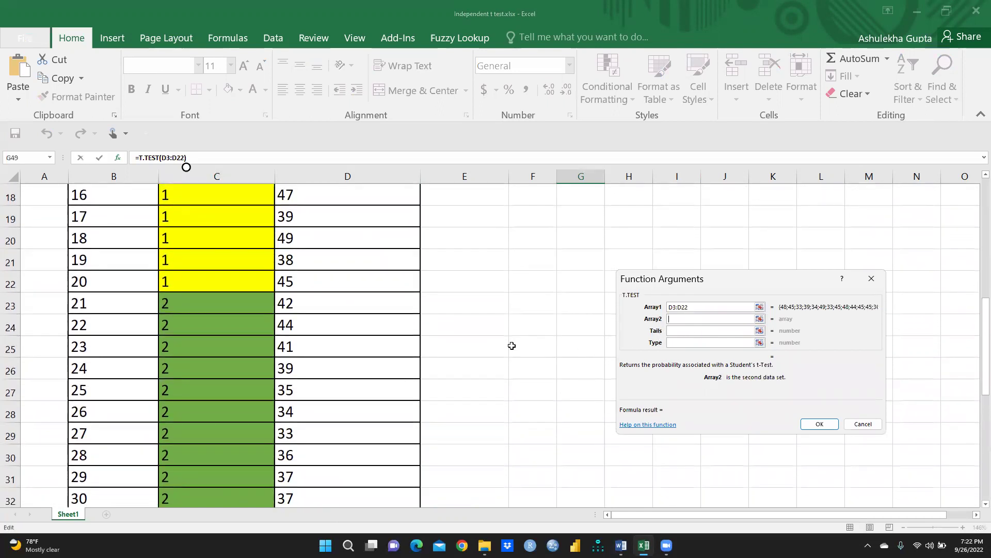
pyautogui.moveTo(291, 302); pyautogui.dragTo(308, 478)
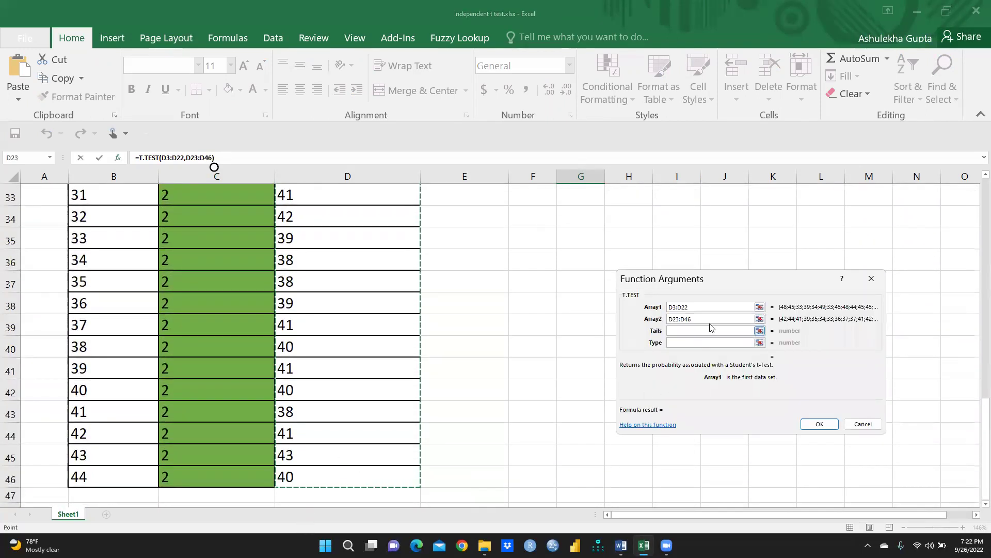
# - Set the T.TEST Tails argument to 2 for a two-tailed test and Type to 3 for two-sample unequal variance
pyautogui.click(678, 333)
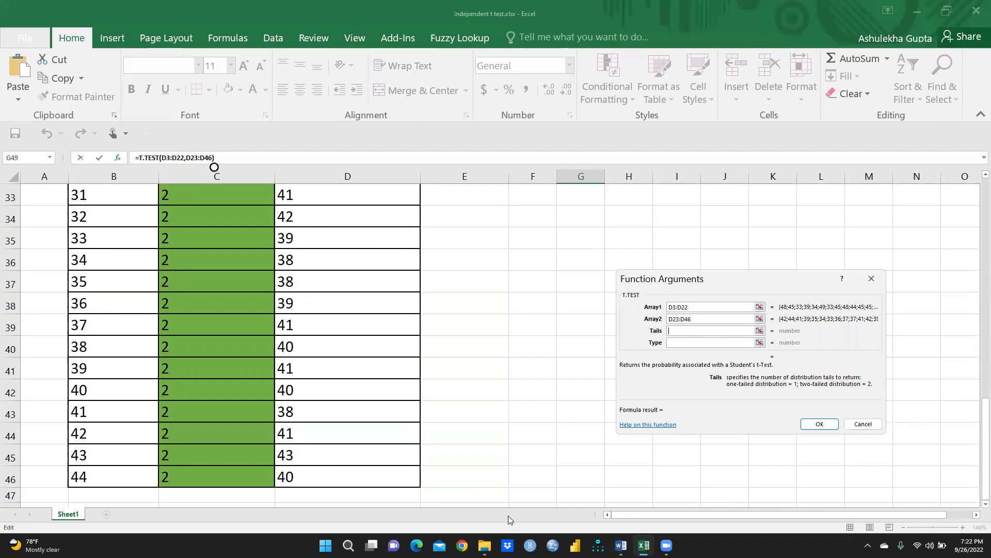
pyautogui.write('2')
pyautogui.click(679, 343)
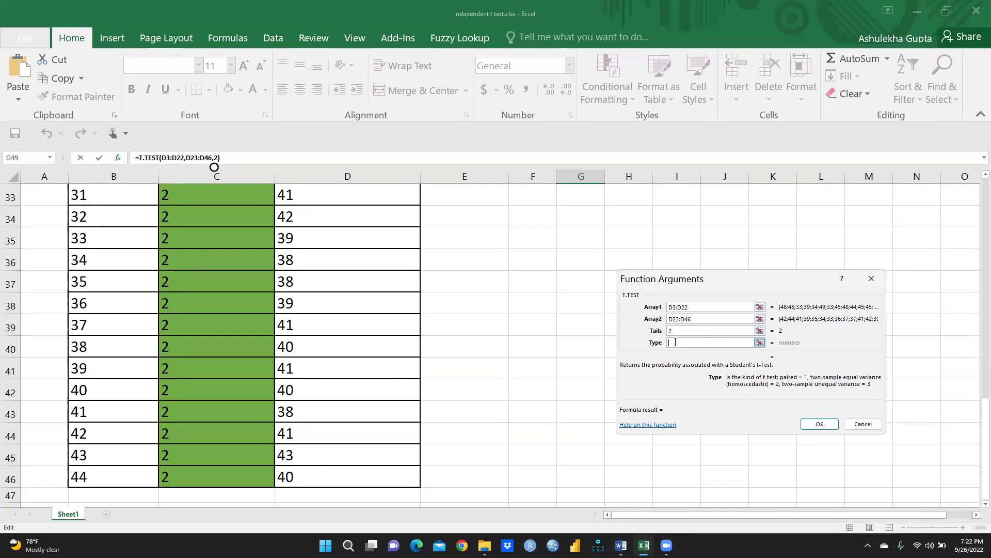
pyautogui.write('3')
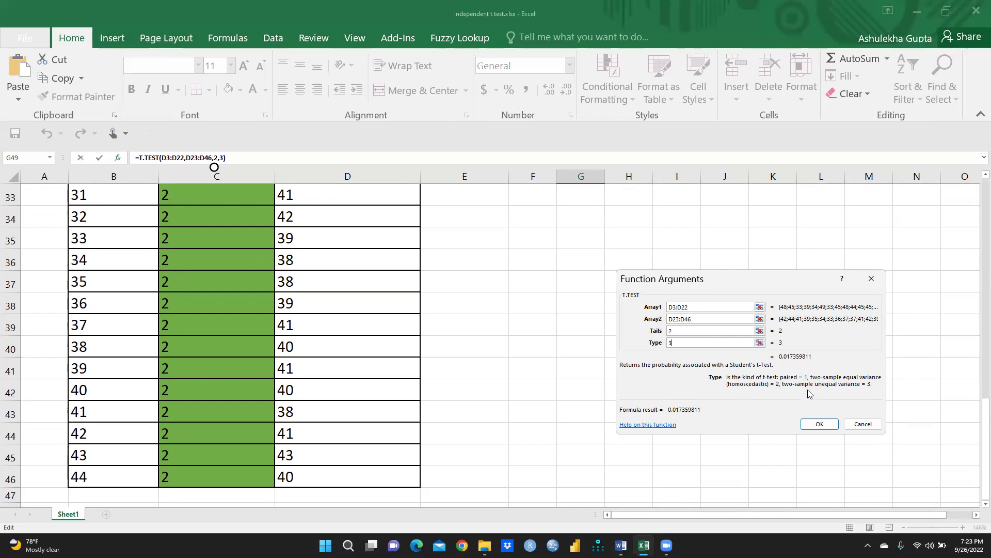
# - Confirm the T.TEST function arguments for G49 and enter the label "p=" beside it in F49
pyautogui.click(820, 424)
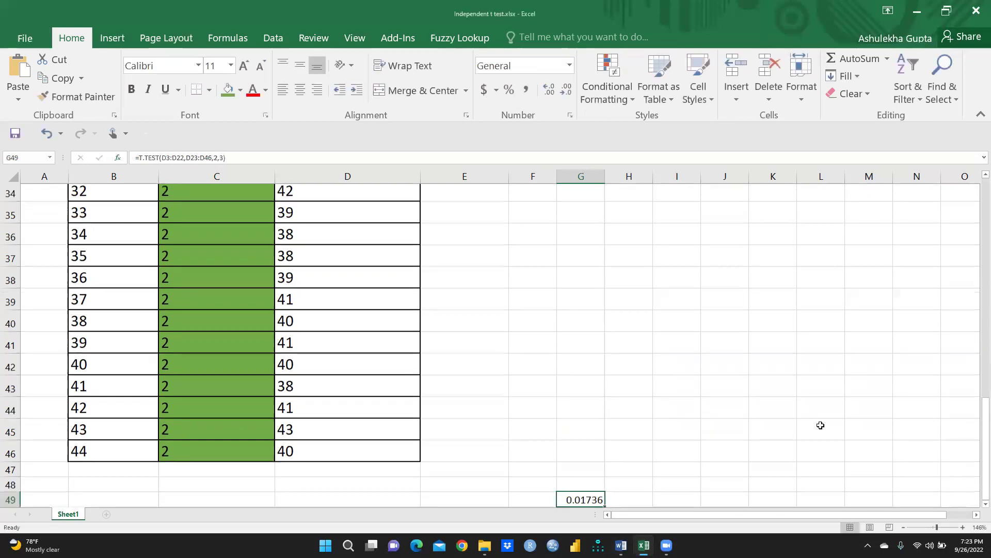
pyautogui.scroll(-3, 686, 388)
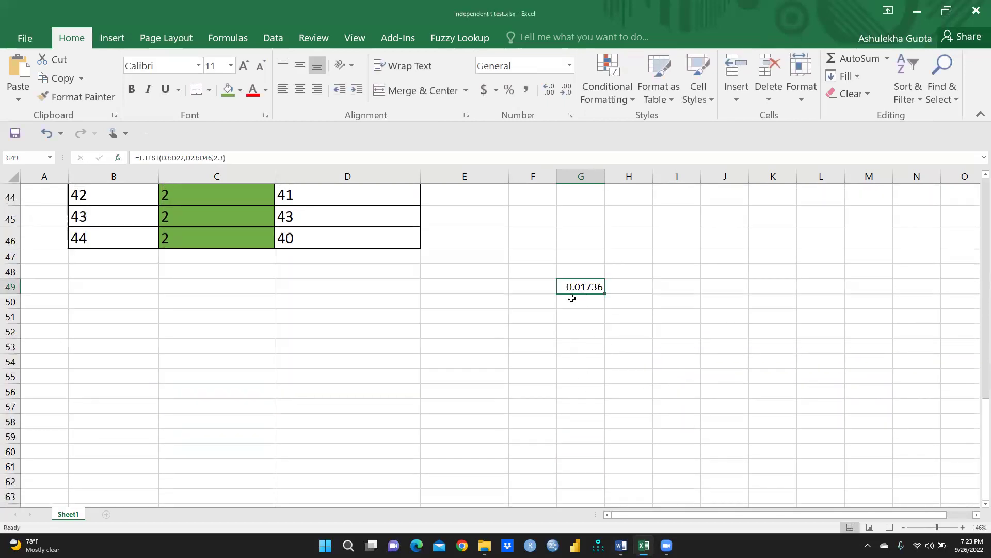
pyautogui.click(523, 286)
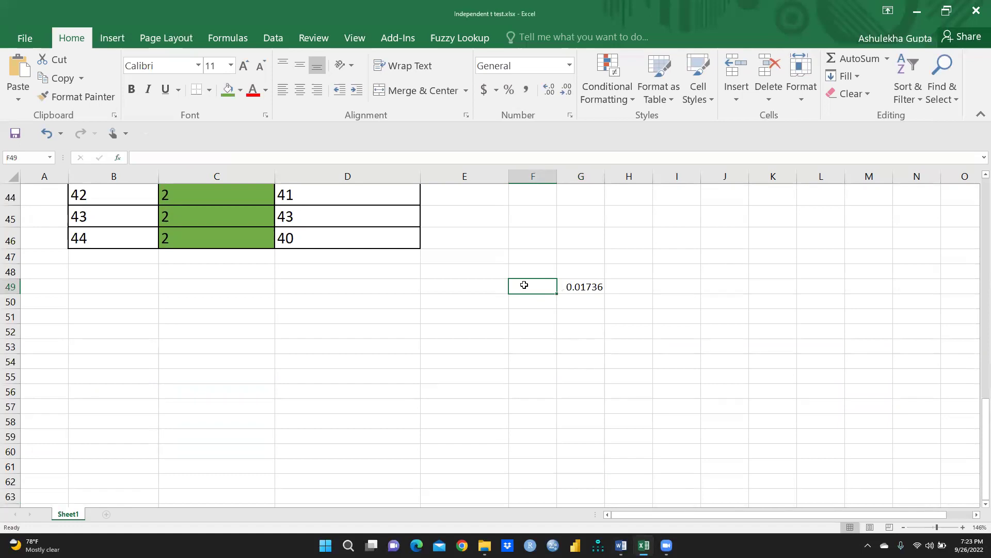
pyautogui.write('p=')
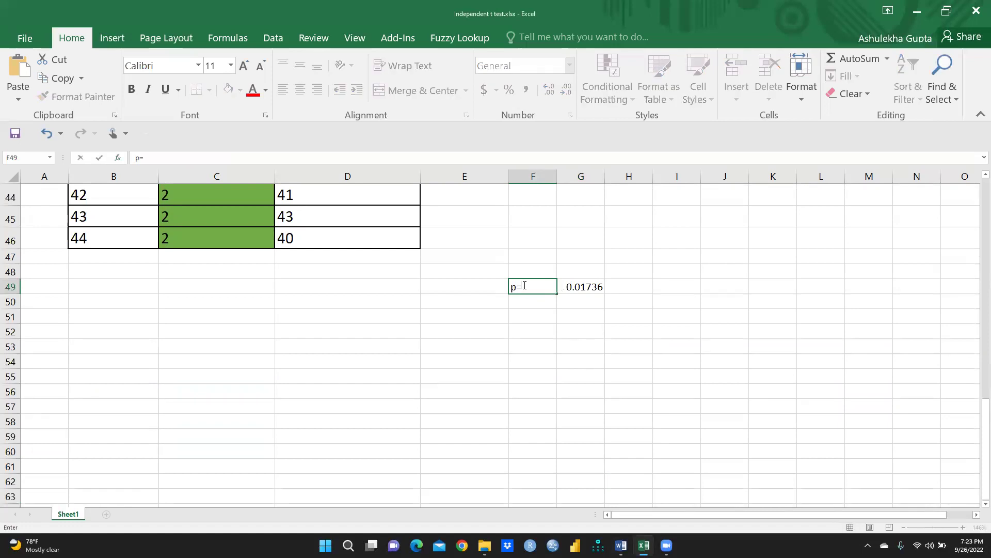
pyautogui.click(589, 288)
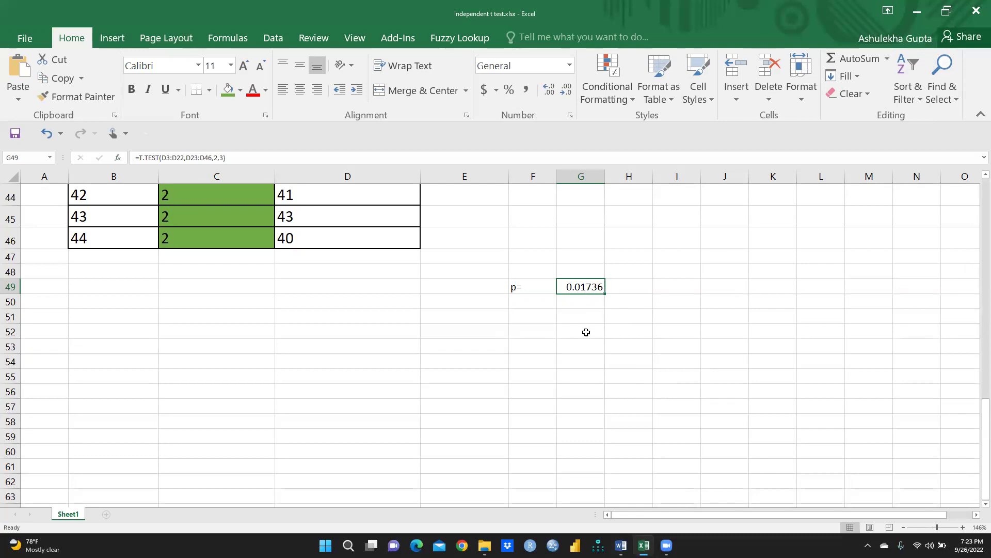
# - Enter the significance comparison "p< .05" in cell I49, on the same row as the T.TEST result
pyautogui.click(634, 283)
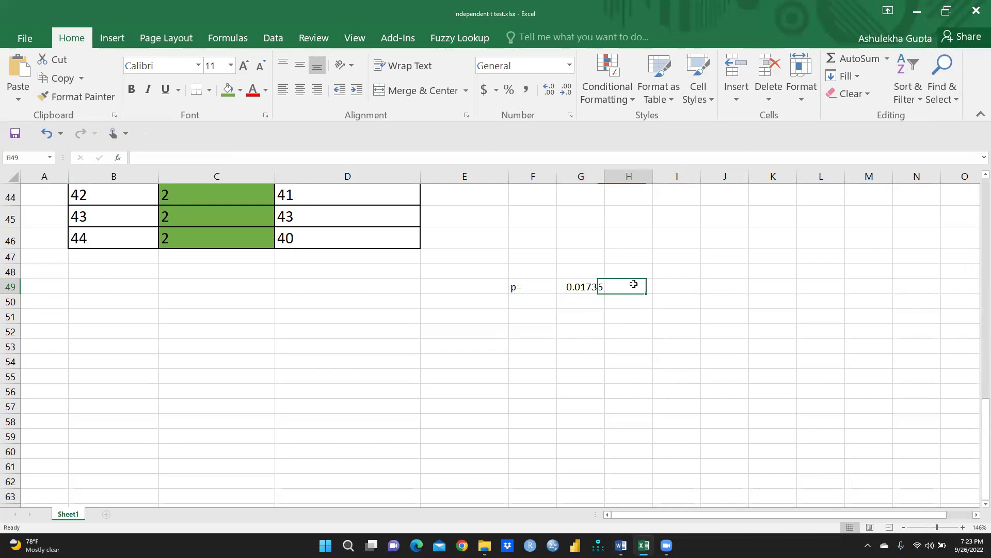
pyautogui.click(691, 284)
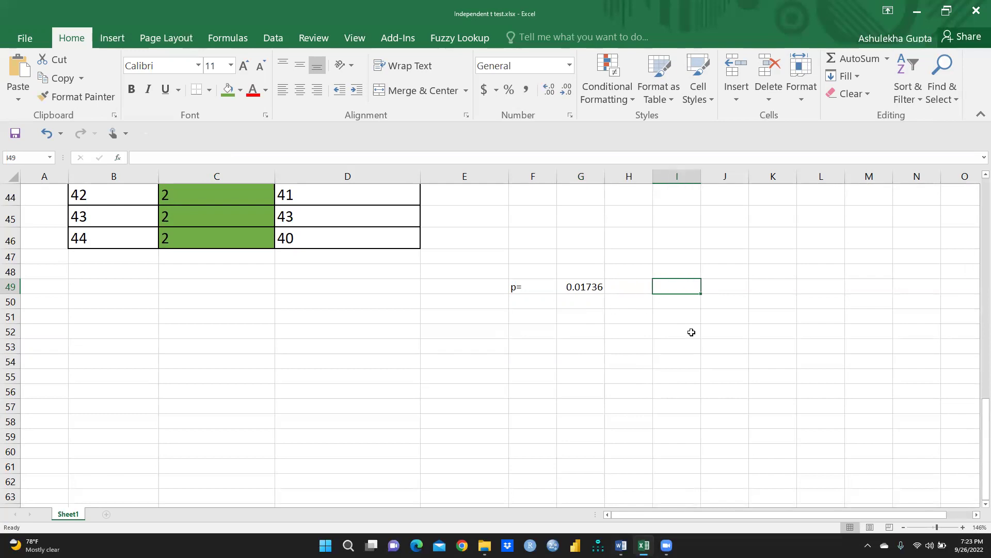
pyautogui.write('p,')
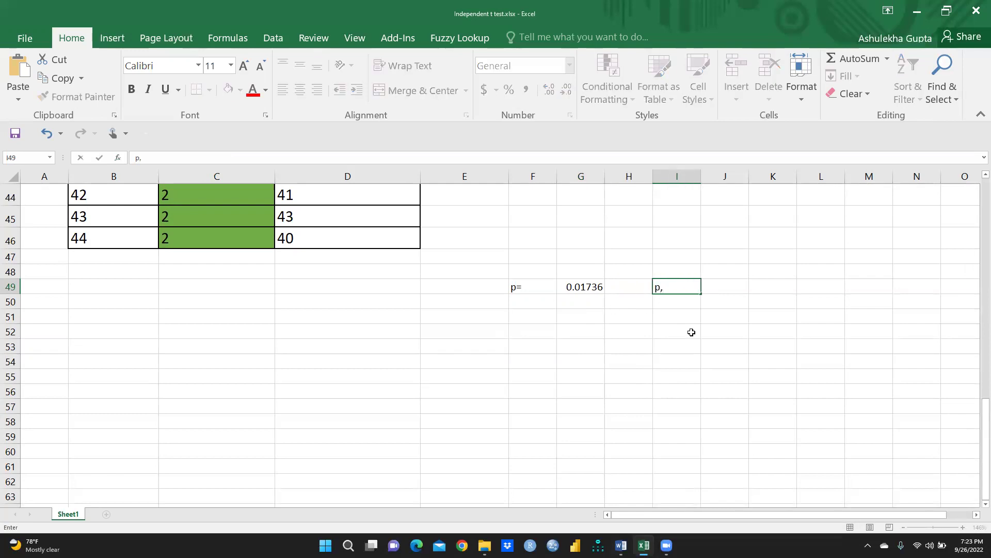
pyautogui.press('BackSpace')
# - Enter the conclusion "Alternate Hypothesis Accepted" in cell J49
pyautogui.click(728, 285)
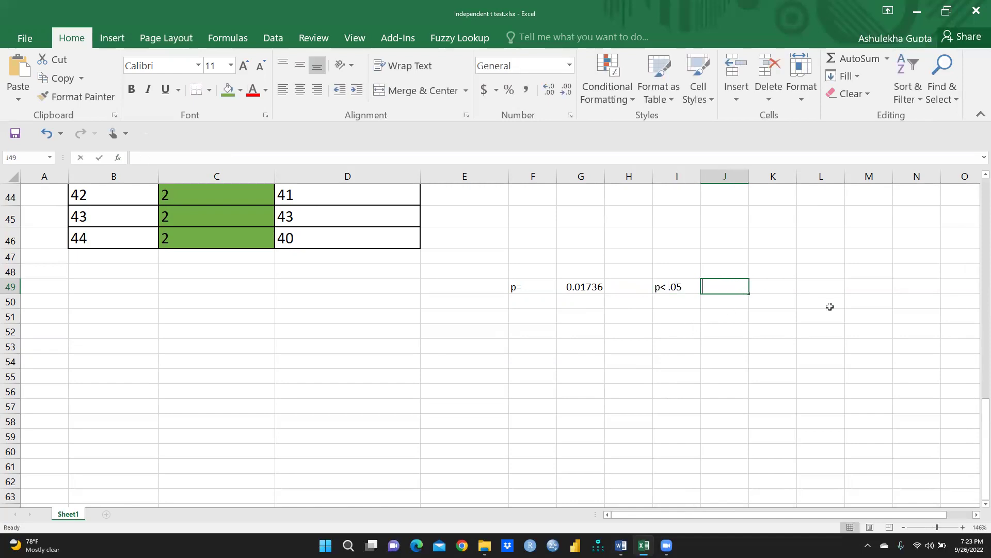
pyautogui.write('Alter')
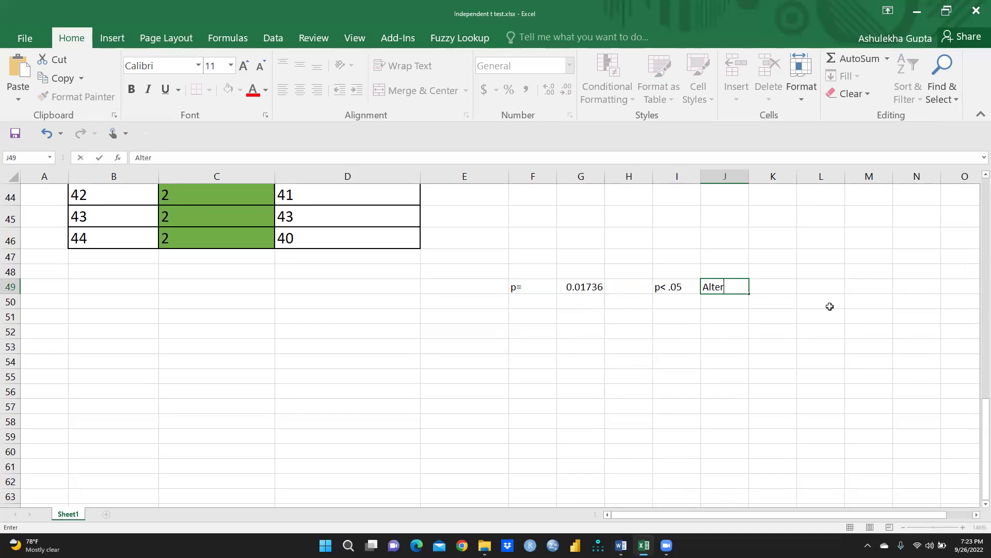
pyautogui.write('nate Hypothesis')
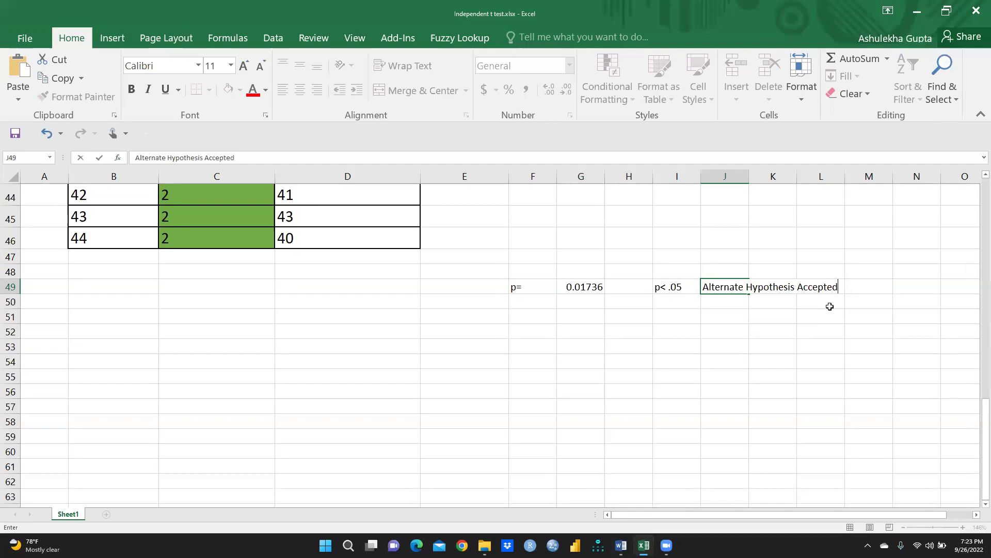
pyautogui.write(' Accepted')
pyautogui.click(584, 281)
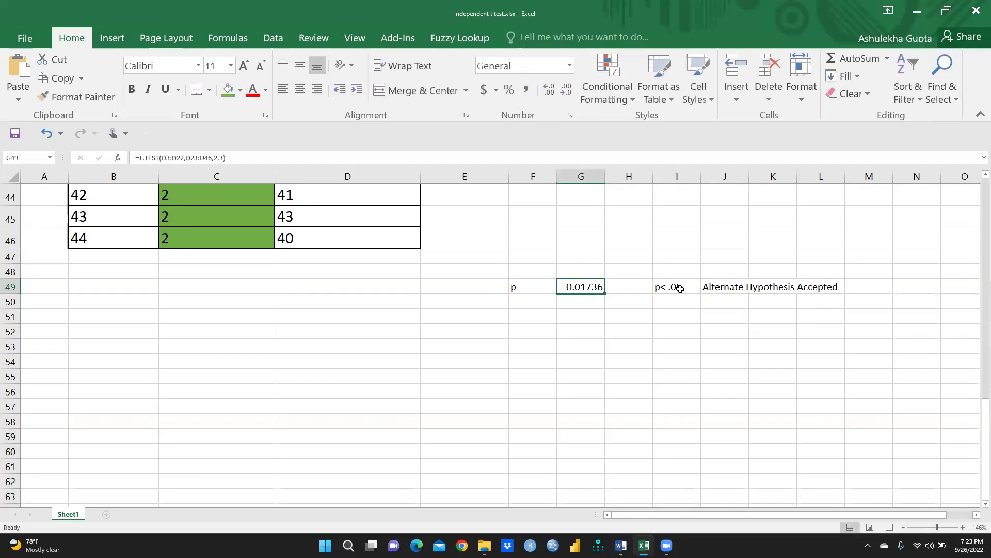
pyautogui.click(734, 284)
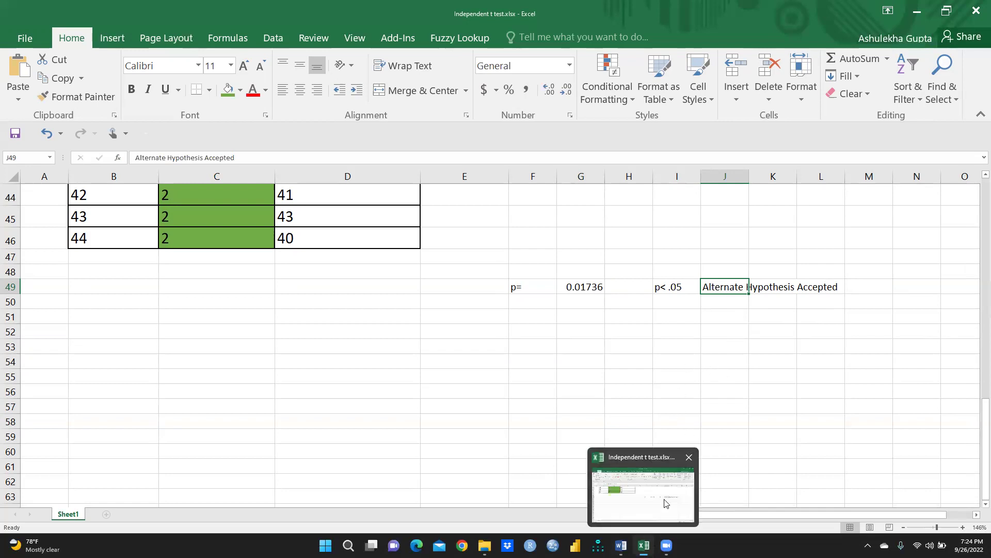
pyautogui.click(723, 313)
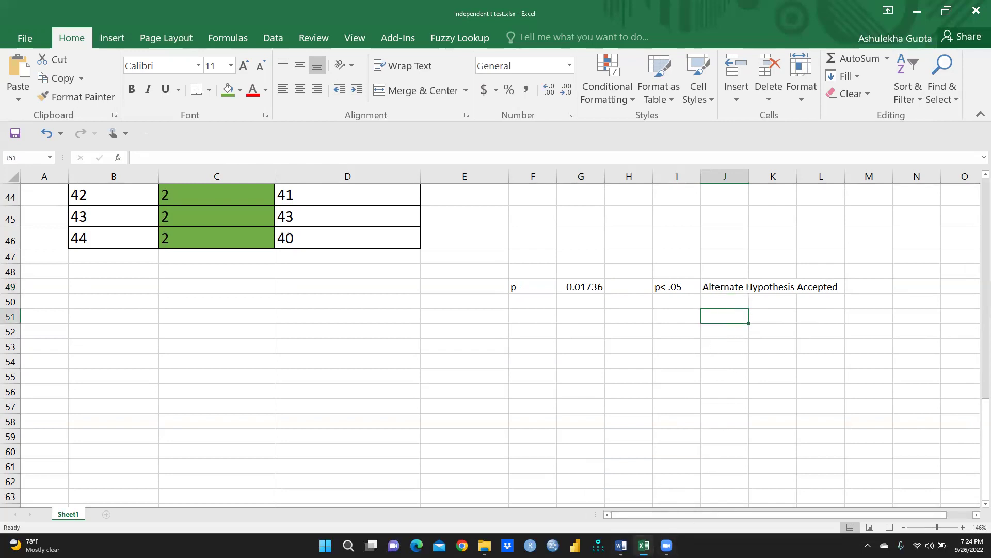
# - Switch to the Word document and highlight the unequal-variance Sig. (2-tailed) value .017 in yellow in the Independent Samples Test table
pyautogui.click(621, 545)
pyautogui.scroll(-4, 516, 316)
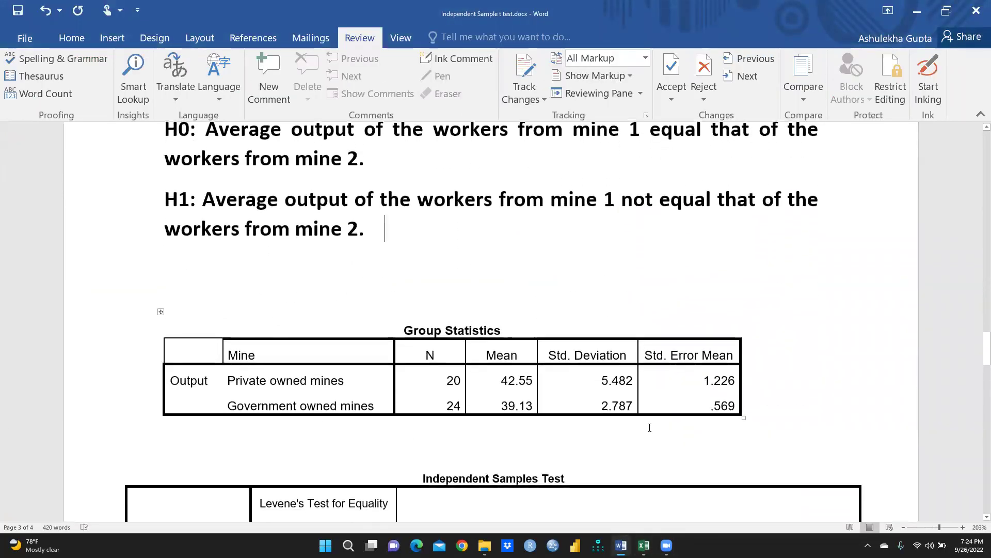
pyautogui.scroll(-3, 548, 351)
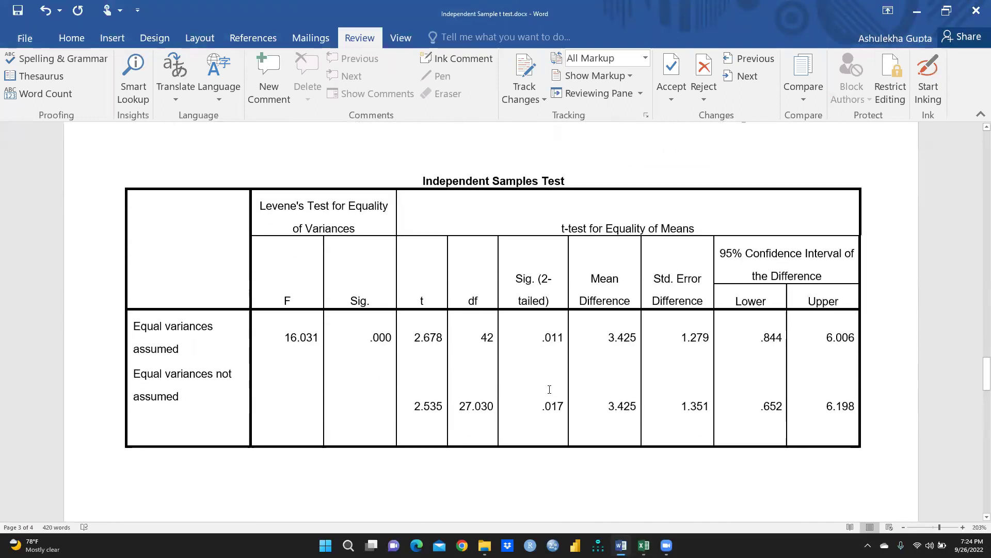
pyautogui.moveTo(540, 406); pyautogui.dragTo(566, 408)
pyautogui.click(550, 407)
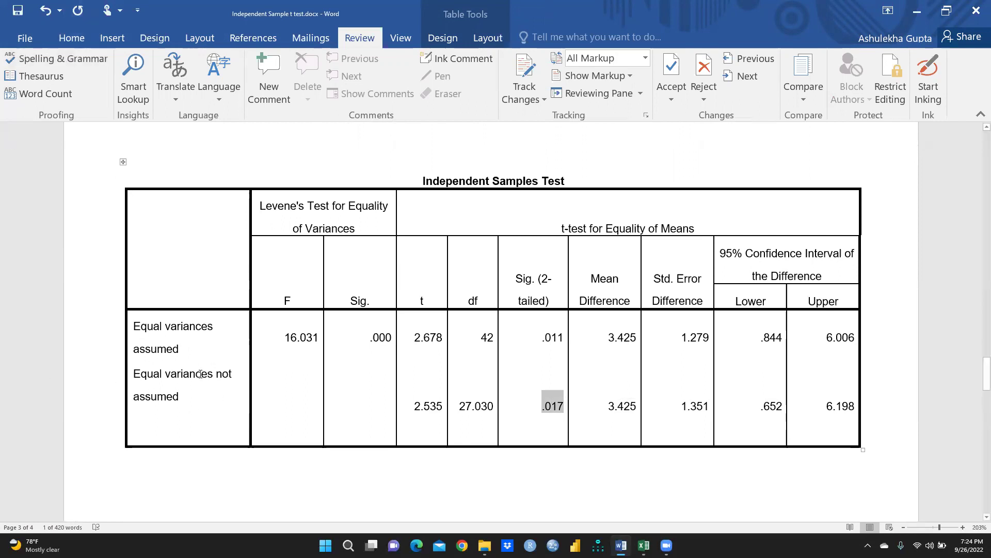
pyautogui.click(71, 37)
pyautogui.click(272, 91)
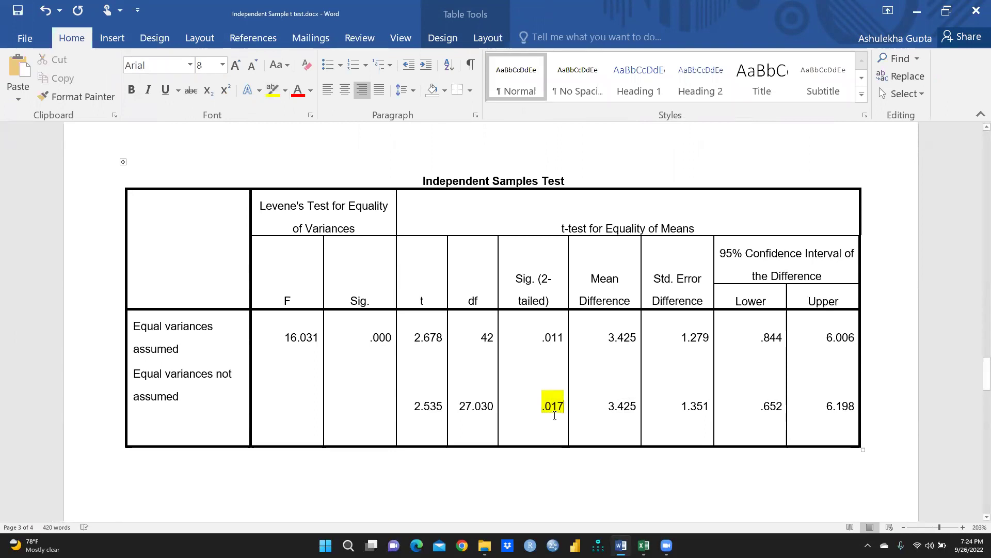
# - Read the interpretation below the Independent Samples Test table through the p-value conclusion, and return to the Example 2 study description
pyautogui.scroll(-5, 555, 416)
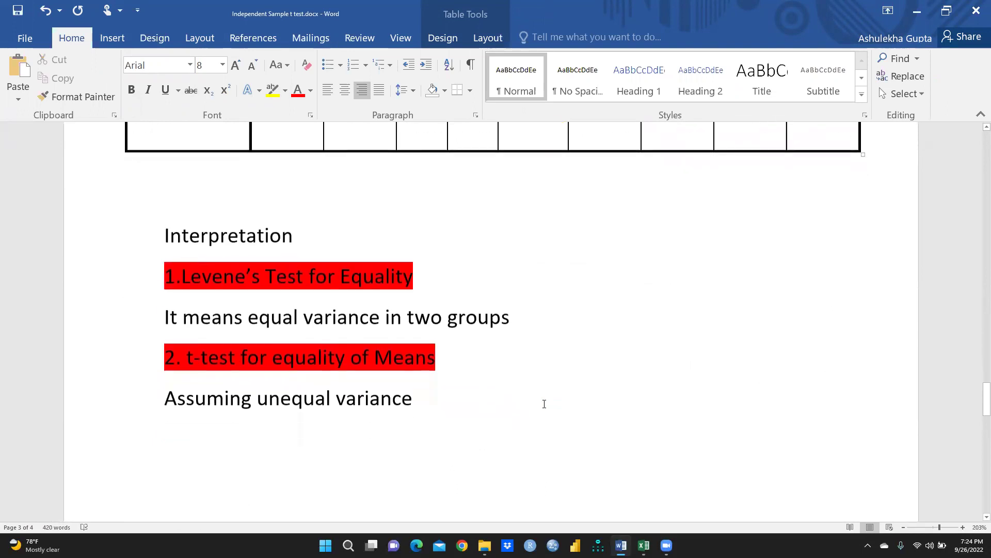
pyautogui.scroll(3, 542, 403)
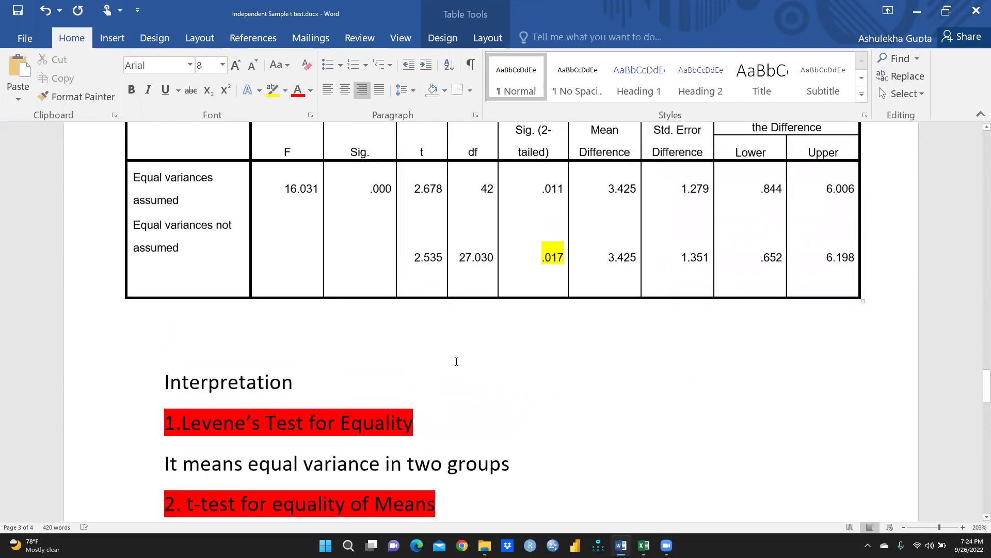
pyautogui.scroll(-3, 457, 361)
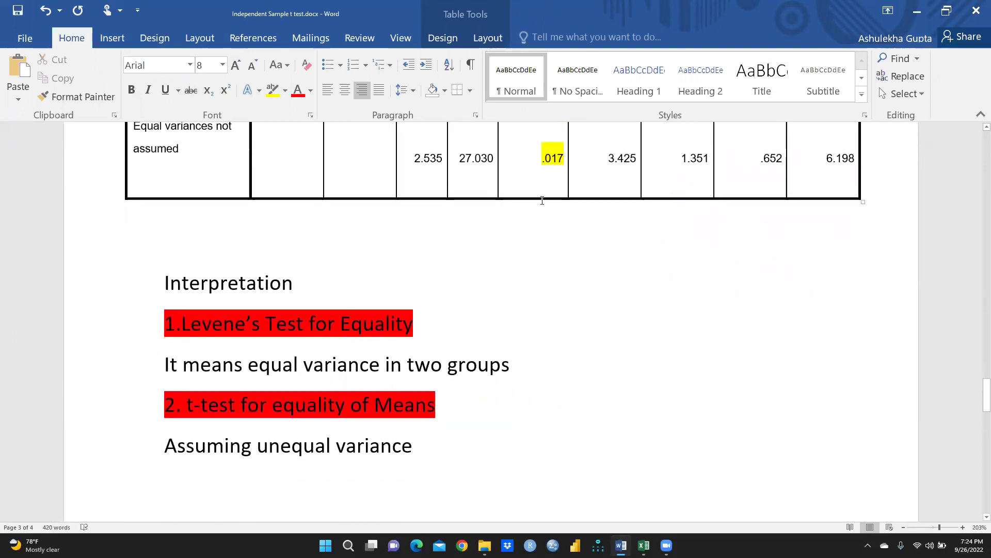
pyautogui.scroll(2, 501, 243)
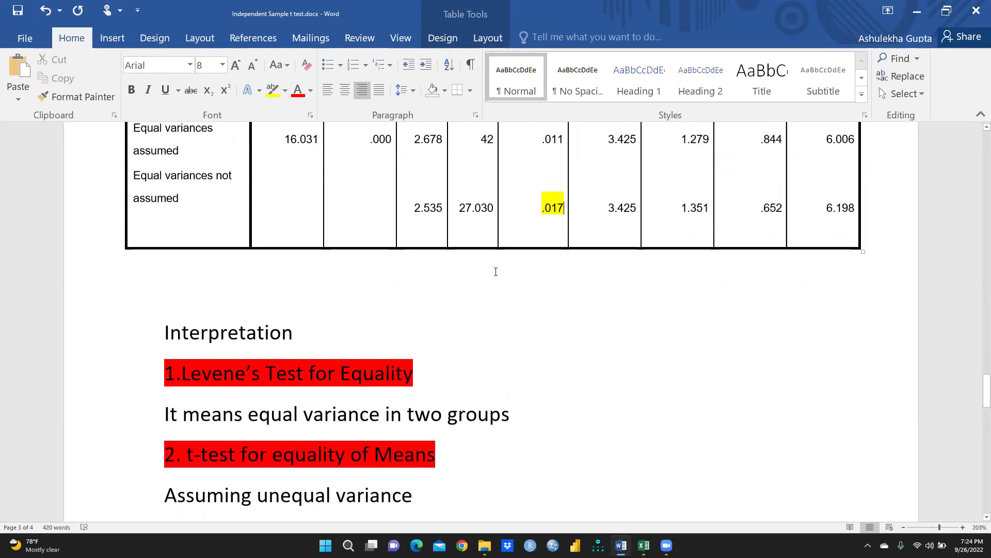
pyautogui.scroll(-3, 496, 291)
pyautogui.scroll(-10, 425, 288)
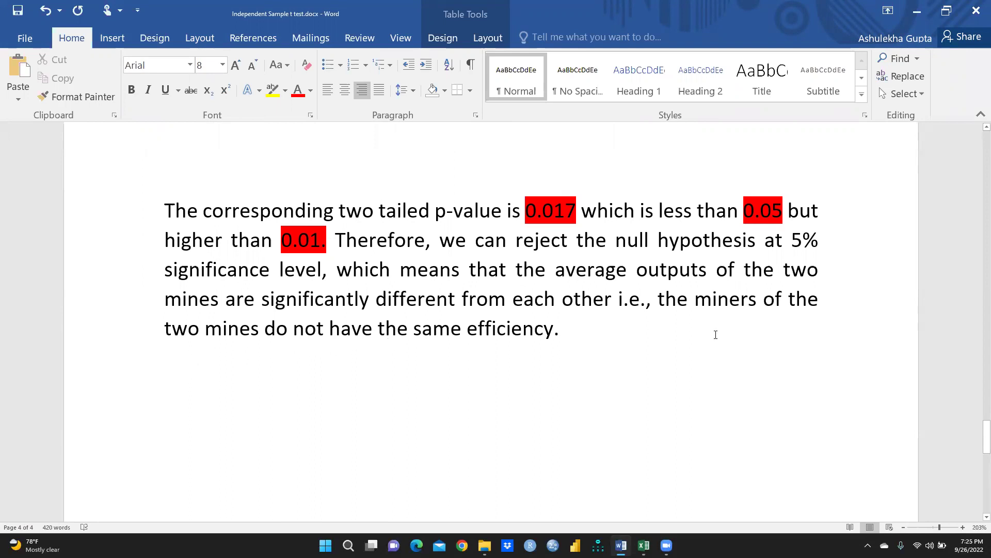
pyautogui.scroll(15, 716, 336)
pyautogui.scroll(20, 716, 336)
pyautogui.scroll(12, 716, 337)
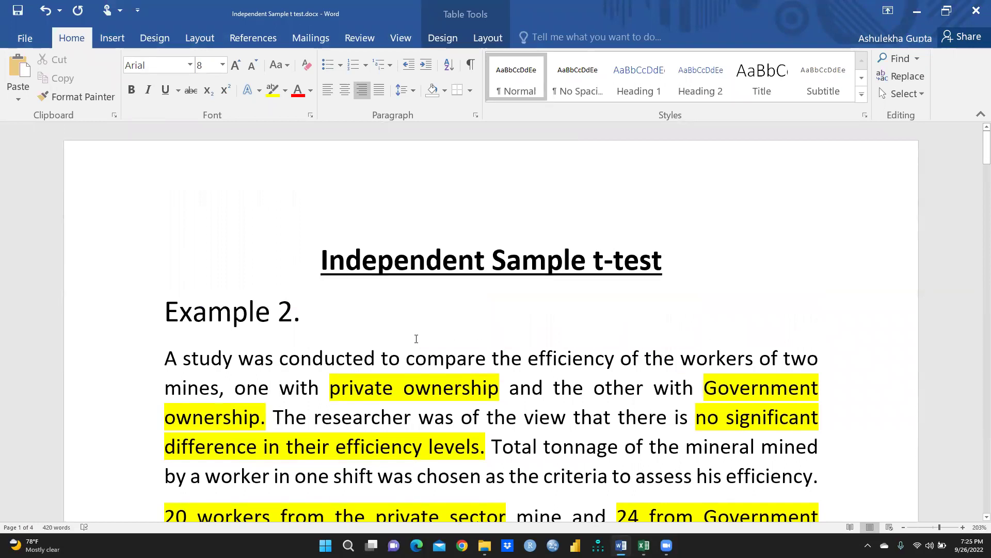
pyautogui.scroll(-1, 416, 338)
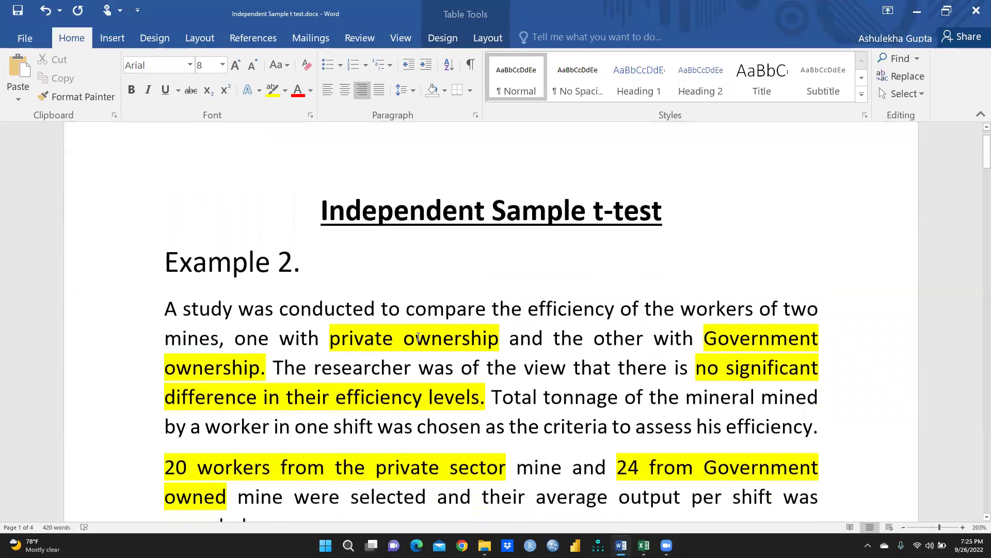